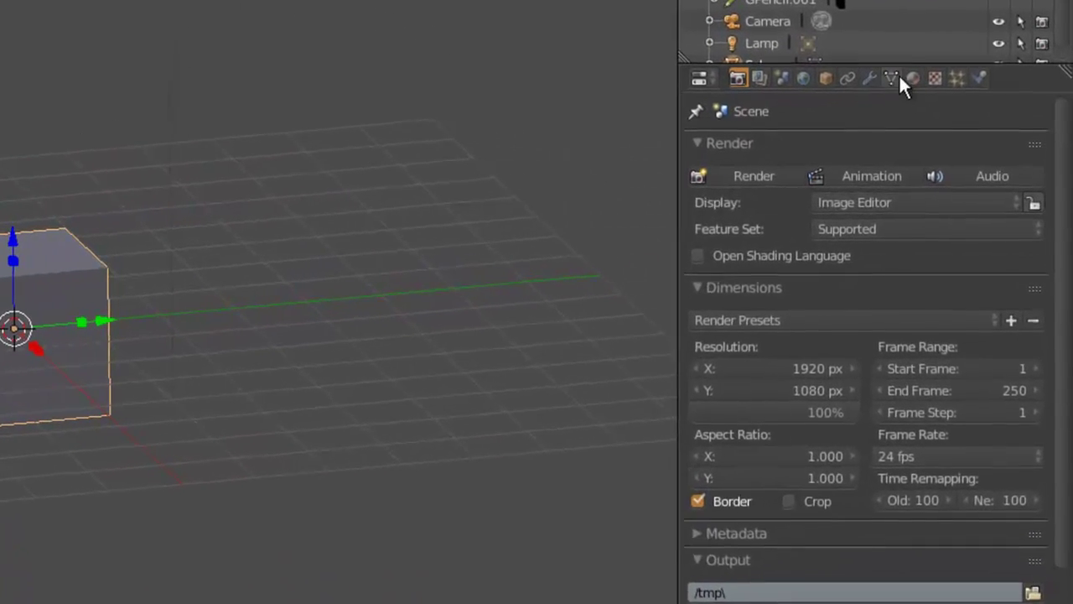
# Add a Subdivision Surface modifier to the selected cube-shaped mesh.
pyautogui.click(870, 78)
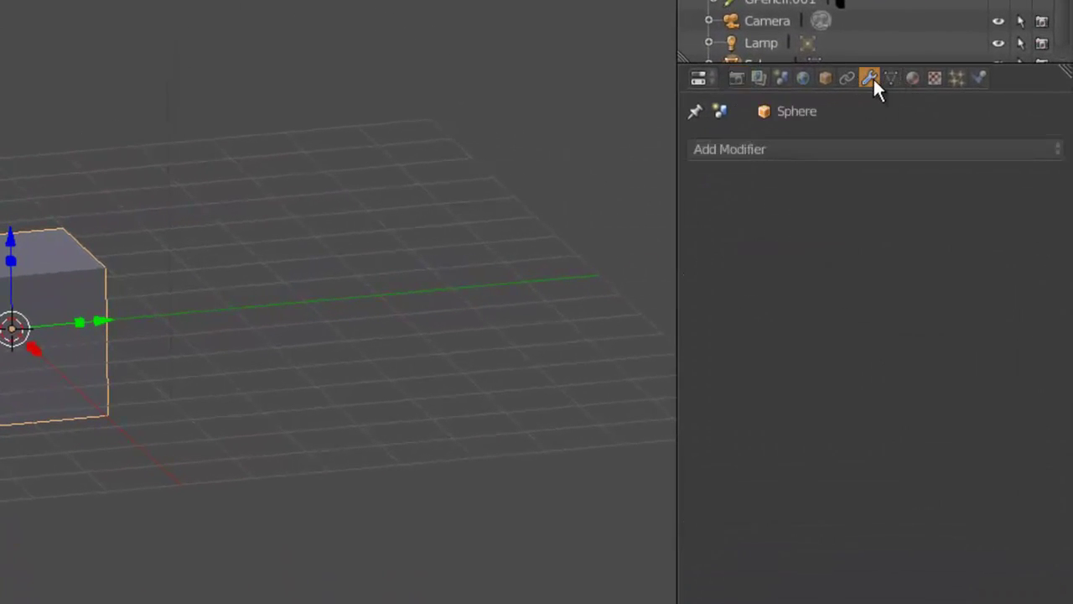
pyautogui.click(810, 150)
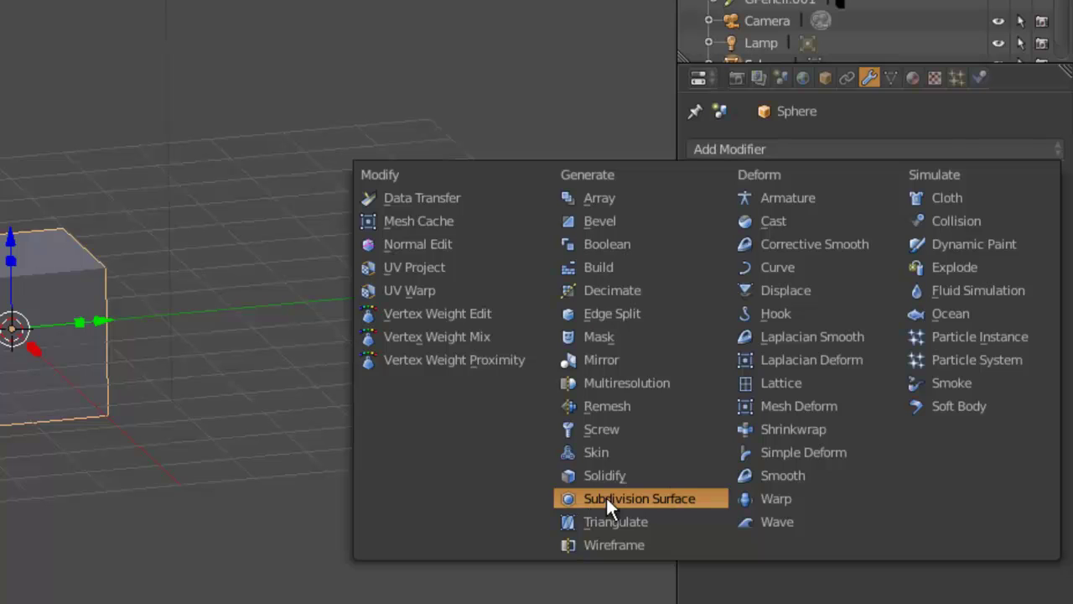
pyautogui.click(668, 498)
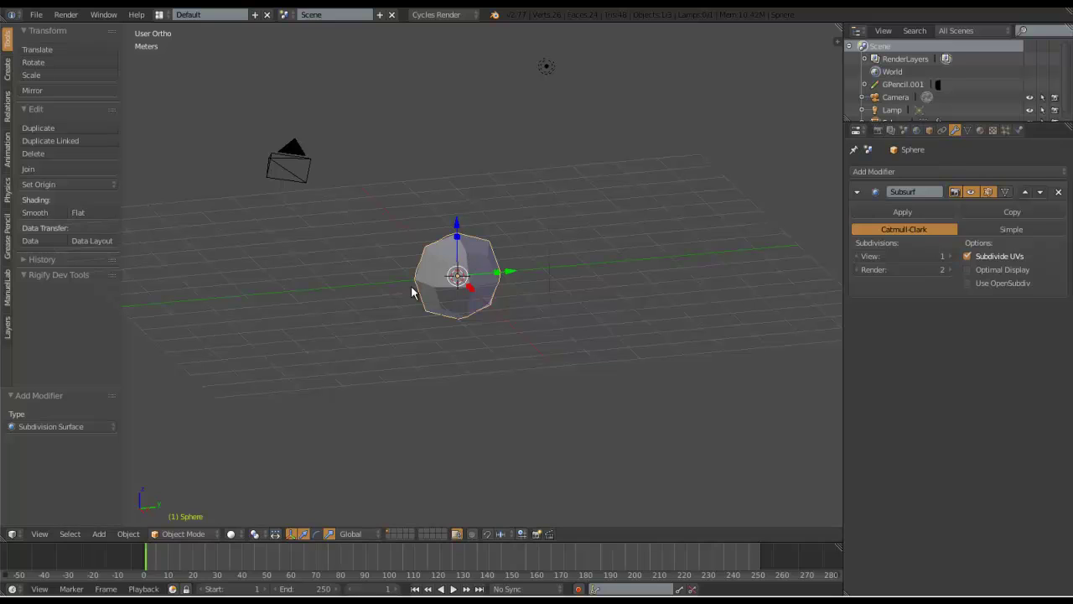
# In Edit Mode, sketch Grease Pencil lines outlining the cube's front face and quartering it, plus a corner arc and an S-curve beside the cube.
pyautogui.scroll(4, 412, 292)
pyautogui.keyDown('shift'); pyautogui.moveTo(585, 254); pyautogui.dragTo(545, 226, button='middle'); pyautogui.keyUp('shift')
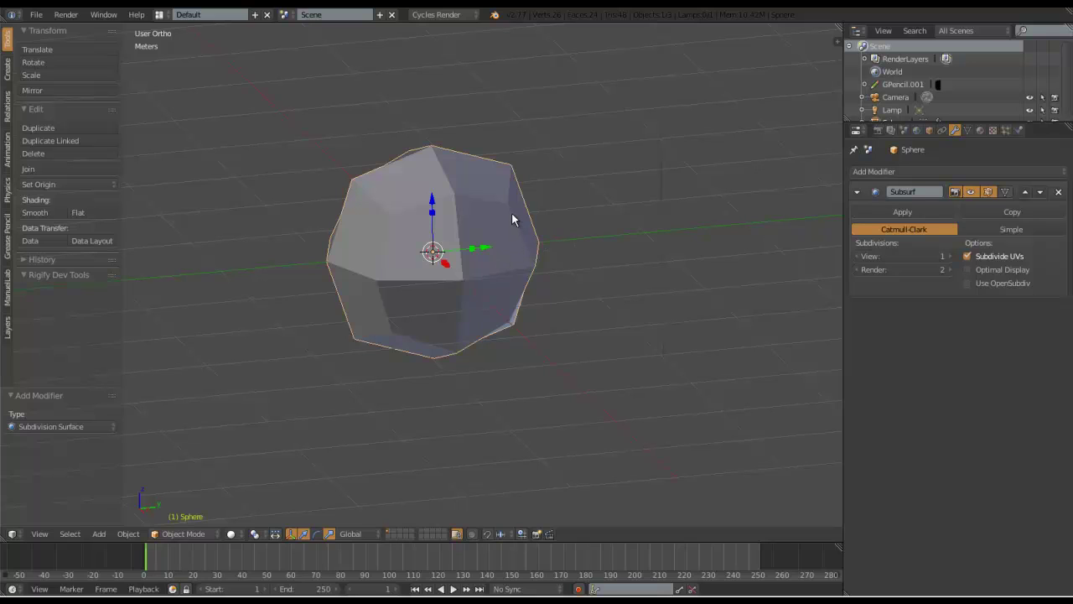
pyautogui.press('Tab')
pyautogui.click(610, 214)
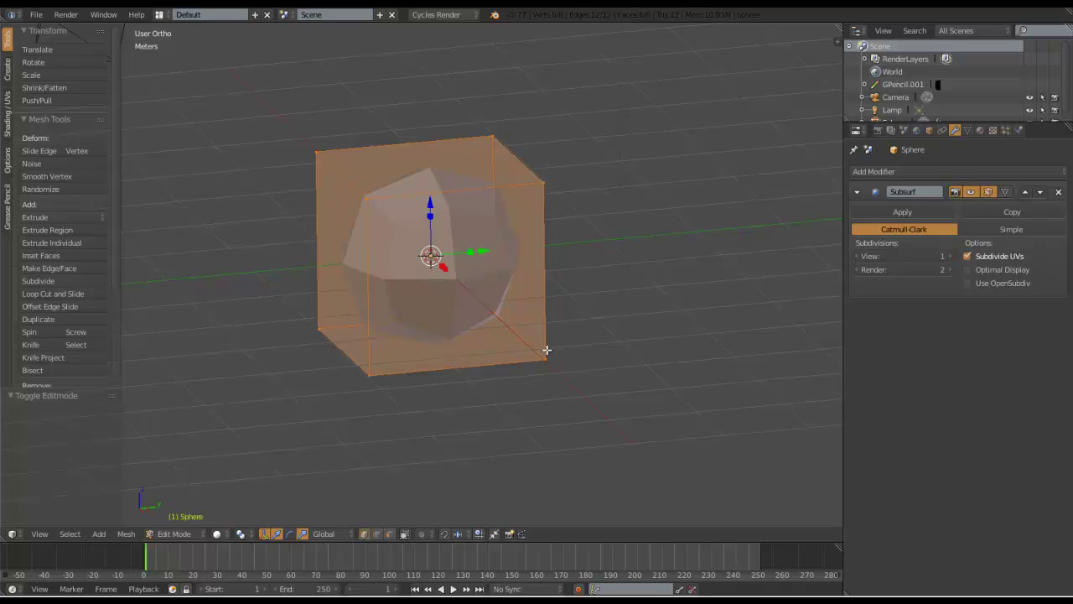
pyautogui.click(544, 183)
pyautogui.moveTo(543, 184)
pyautogui.mouseDown()
pyautogui.moveTo(546, 364)
pyautogui.moveTo(363, 377)
pyautogui.moveTo(364, 196)
pyautogui.moveTo(547, 183)
pyautogui.mouseUp()
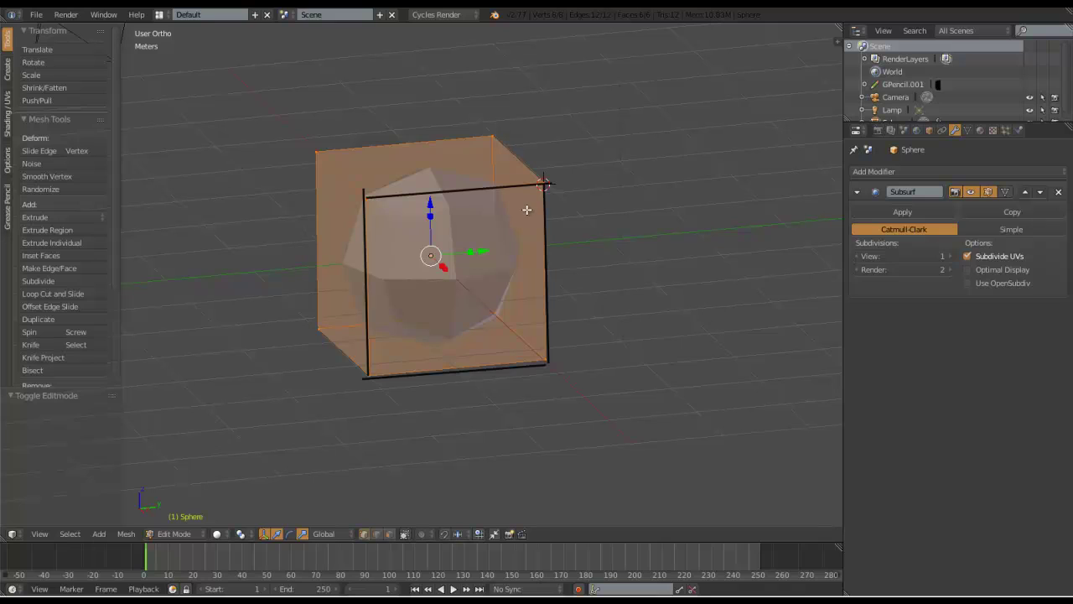
pyautogui.moveTo(450, 191); pyautogui.dragTo(451, 367)
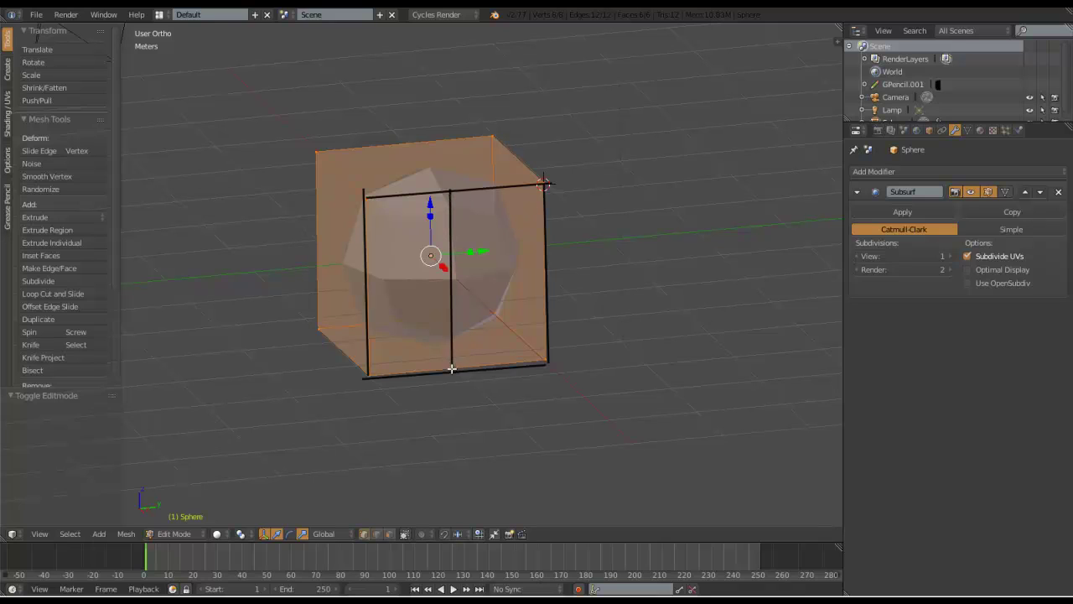
pyautogui.moveTo(366, 277); pyautogui.dragTo(558, 265)
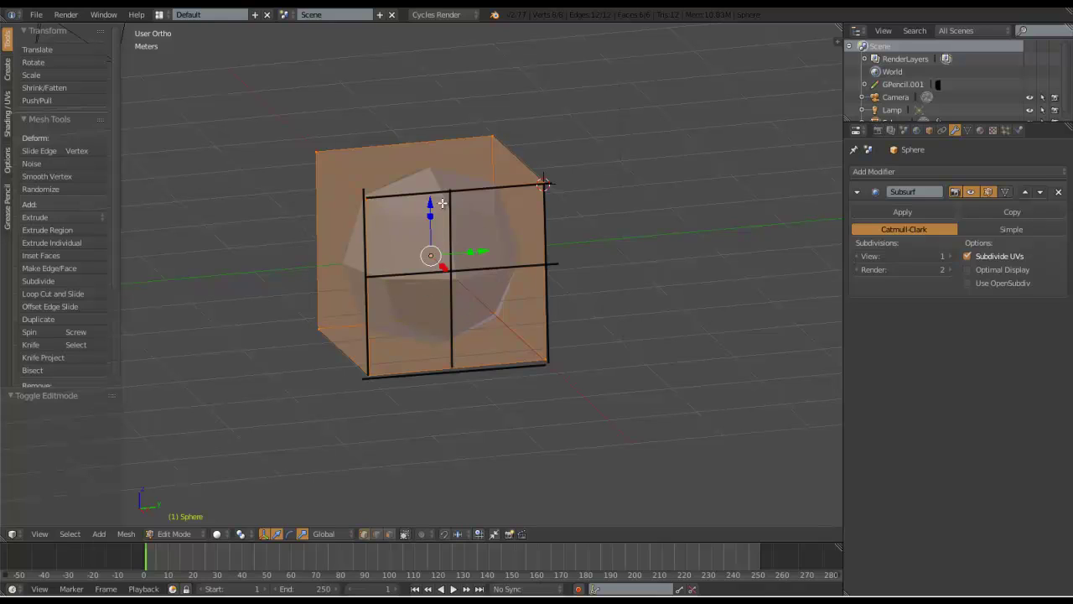
pyautogui.moveTo(445, 186)
pyautogui.mouseDown()
pyautogui.moveTo(476, 193)
pyautogui.moveTo(521, 246)
pyautogui.moveTo(523, 266)
pyautogui.mouseUp()
pyautogui.moveTo(497, 119)
pyautogui.mouseDown()
pyautogui.moveTo(559, 108)
pyautogui.moveTo(657, 194)
pyautogui.moveTo(783, 251)
pyautogui.mouseUp()
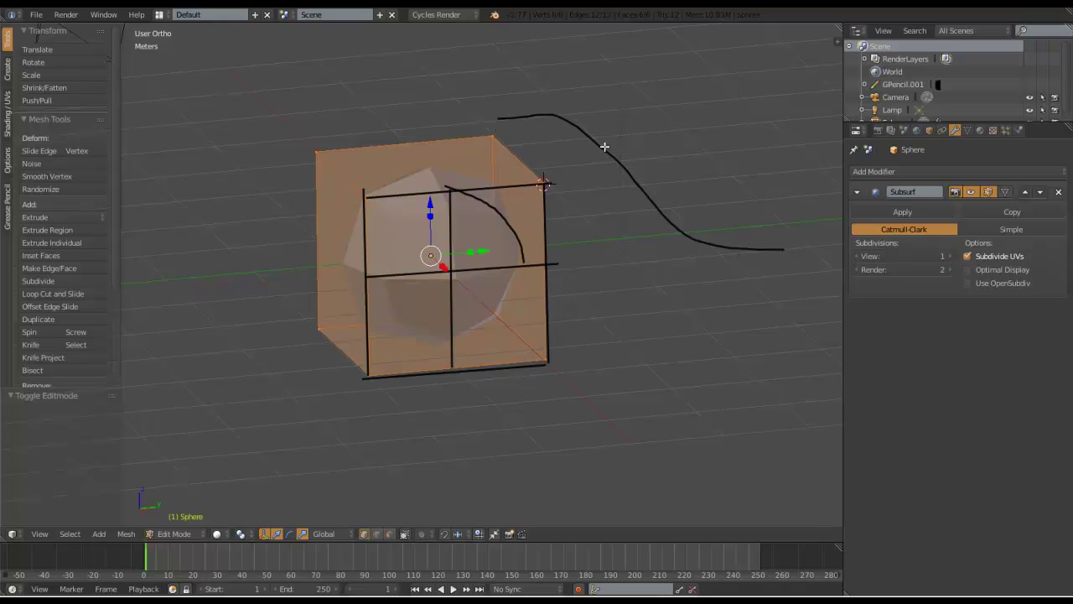
# Unlink the Grease Pencil annotations and delete the cube-shaped mesh from the scene in Object Mode.
pyautogui.press('n')
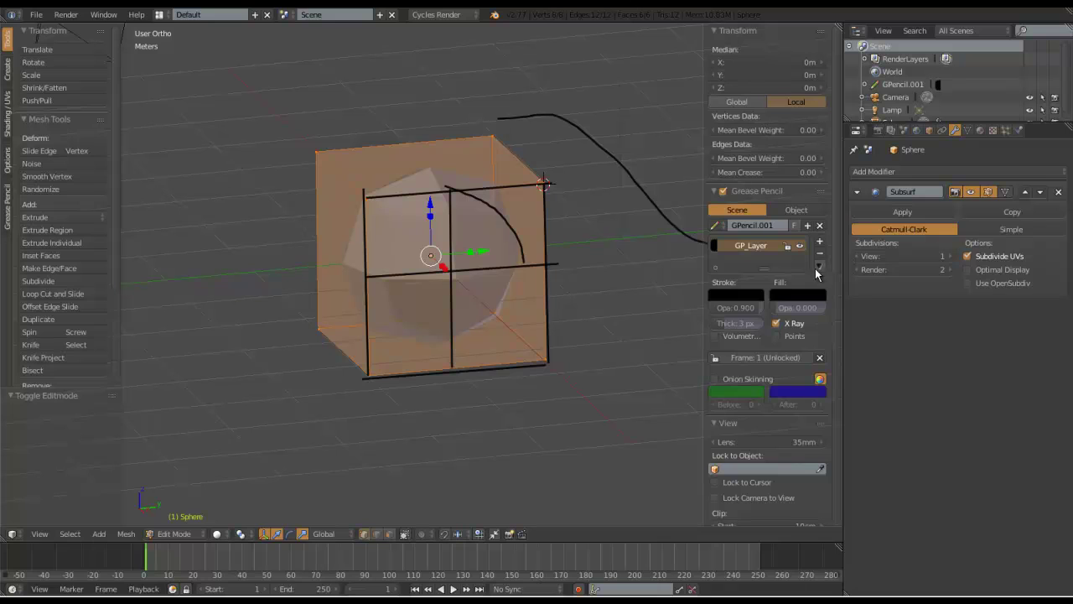
pyautogui.click(819, 229)
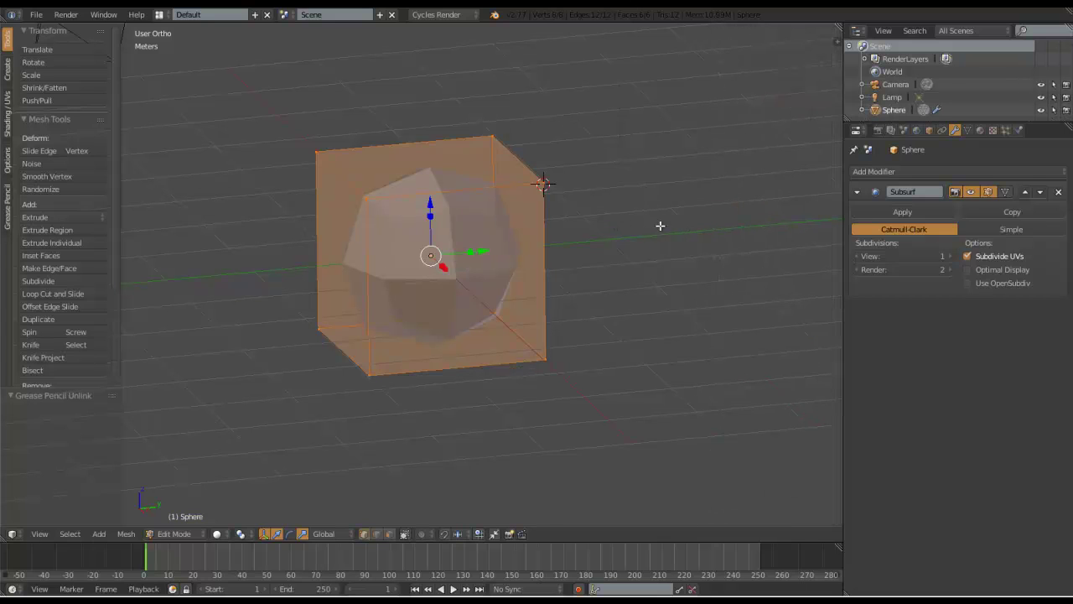
pyautogui.press('Tab')
pyautogui.press('n')
pyautogui.press('Delete')
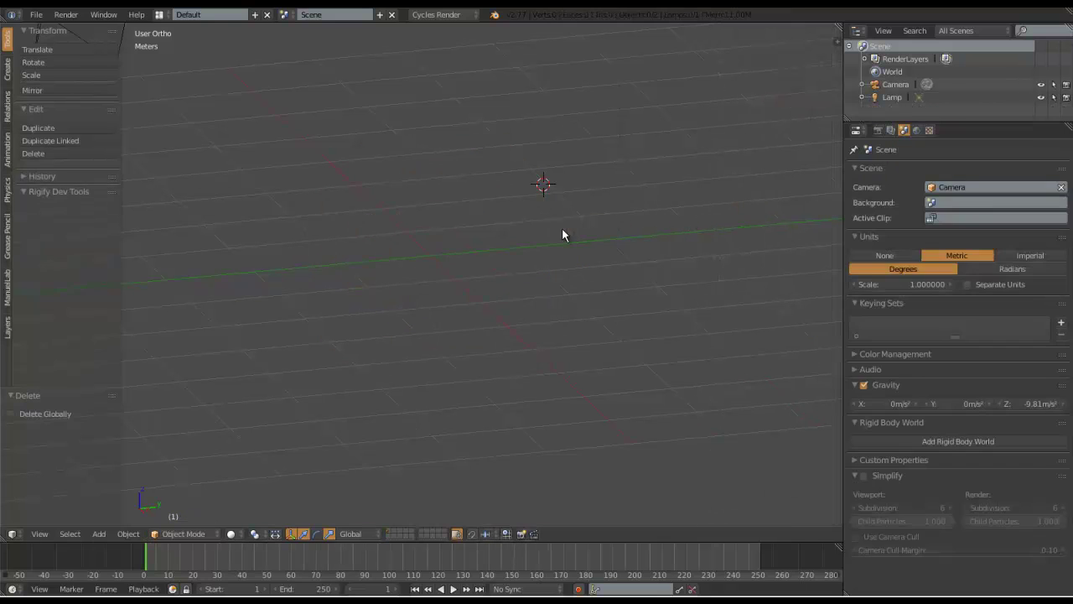
pyautogui.hotkey('shift', 'a')
pyautogui.moveTo(559, 238)
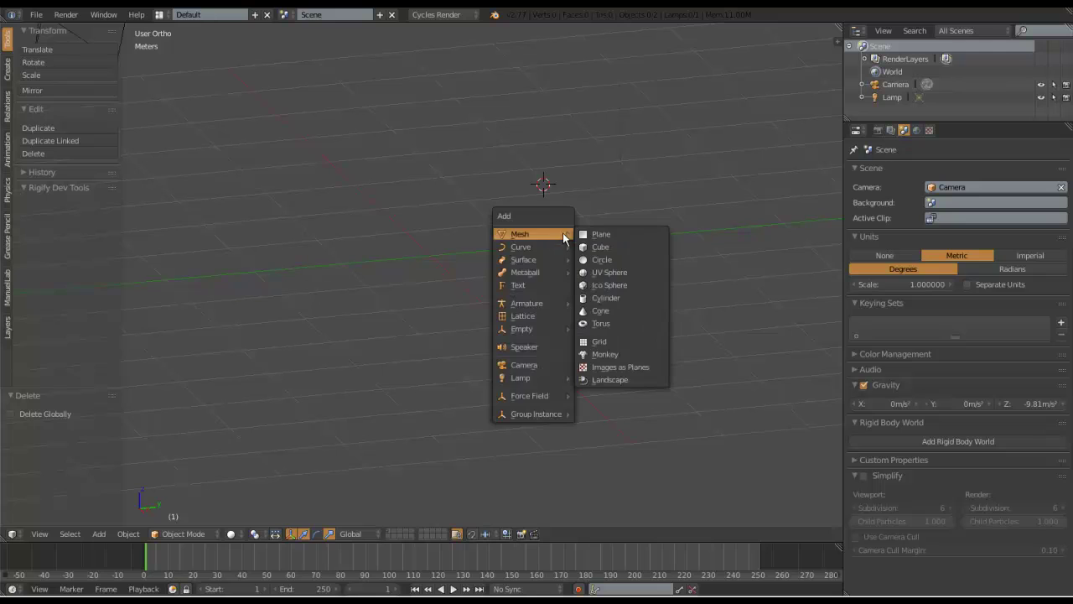
pyautogui.click(635, 273)
pyautogui.scroll(-4, 568, 232)
pyautogui.keyDown('shift'); pyautogui.moveTo(568, 235); pyautogui.dragTo(562, 250, button='middle'); pyautogui.keyUp('shift')
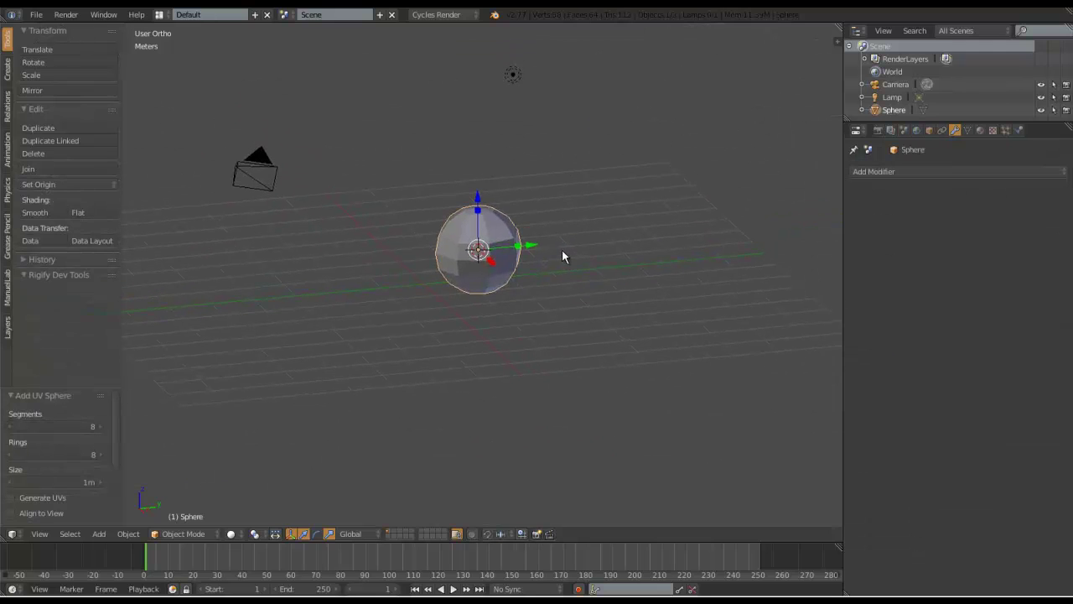
pyautogui.press('x')
pyautogui.click(537, 253)
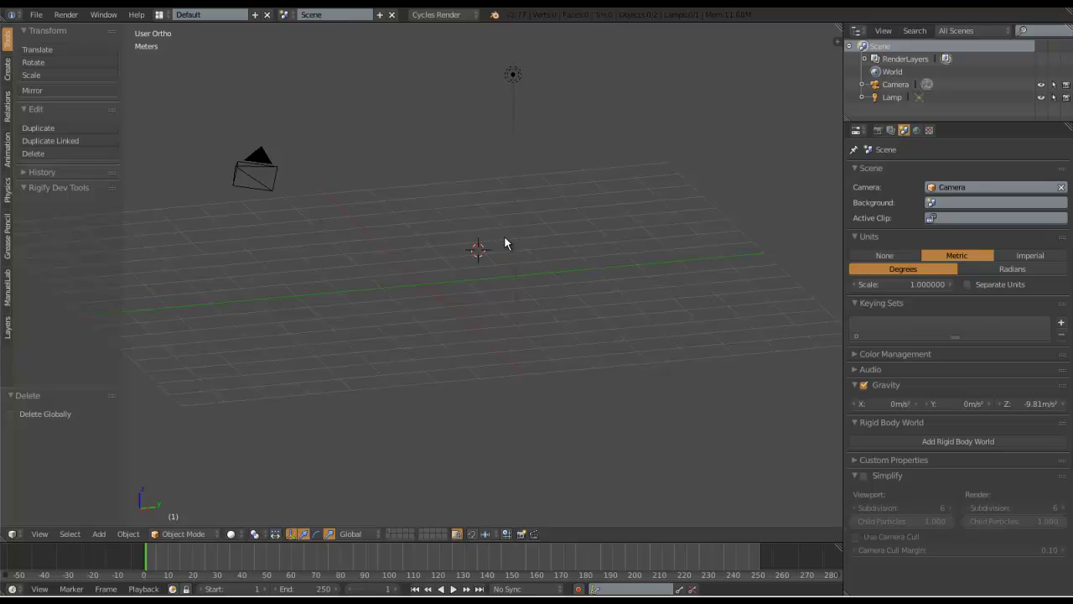
# Add a UV sphere with 8 segments, 8 rings and a size of 1 m at the 3D cursor.
pyautogui.moveTo(505, 243); pyautogui.dragTo(491, 259, button='middle')
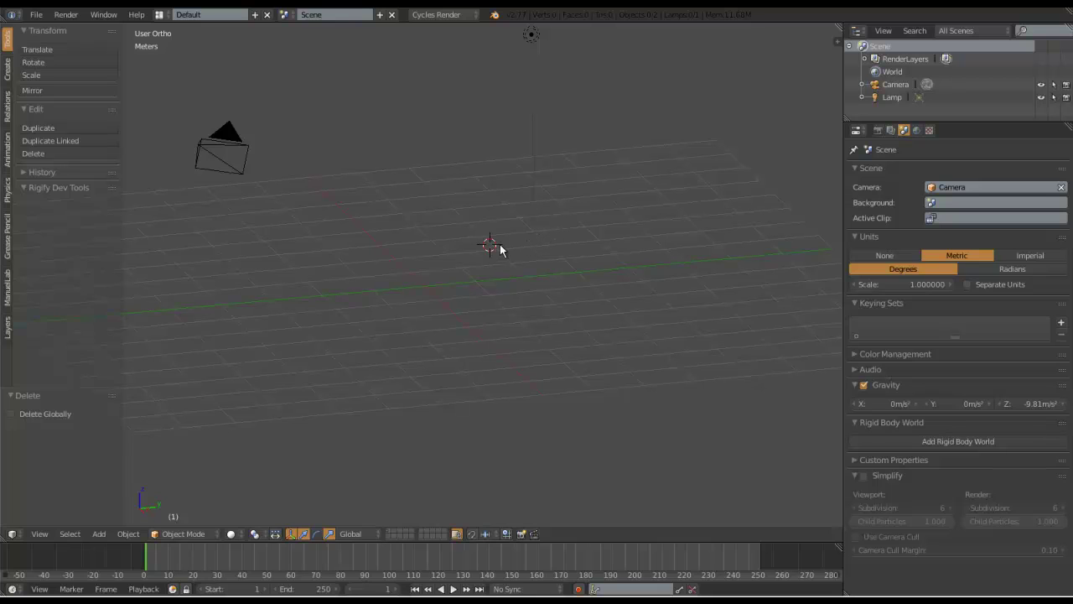
pyautogui.moveTo(484, 288); pyautogui.dragTo(491, 239, button='middle')
pyautogui.hotkey('shift', 'a')
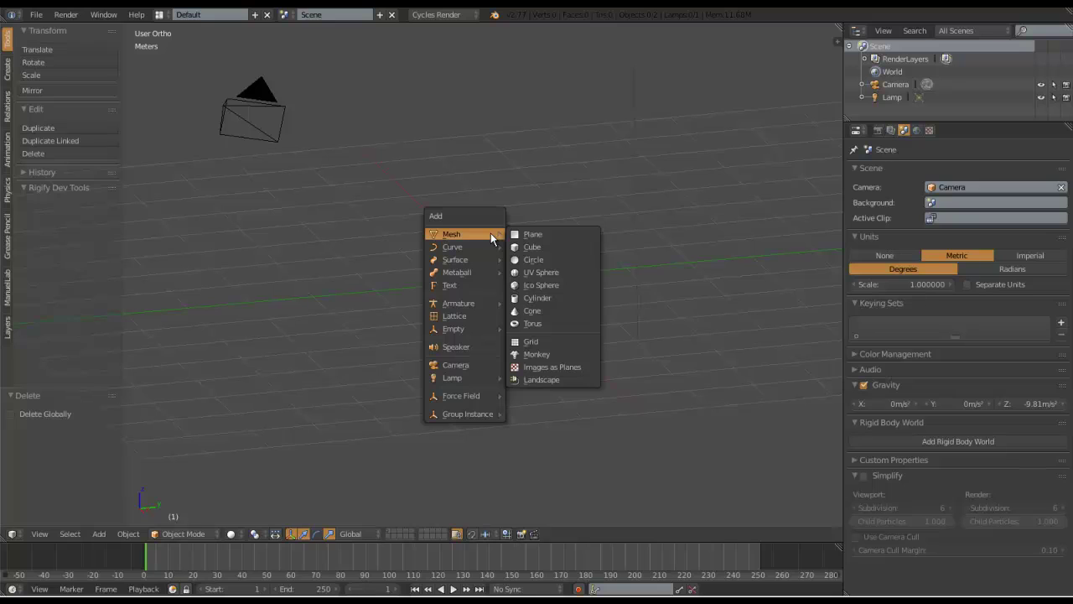
pyautogui.click(537, 273)
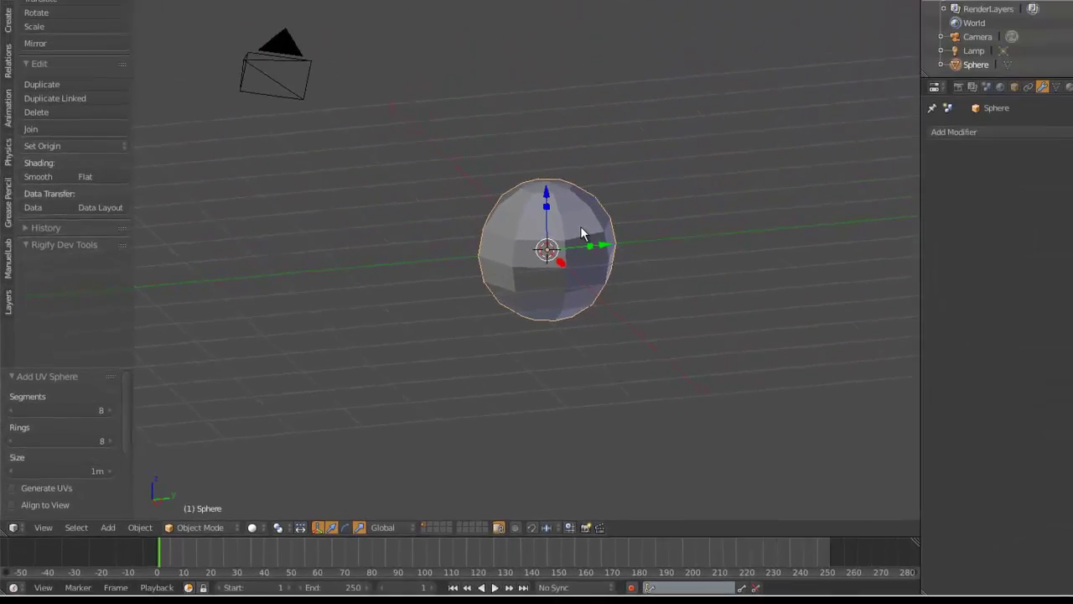
# Examine the low-poly sphere's mesh up close in Edit Mode and return to Object Mode.
pyautogui.scroll(2, 598, 241)
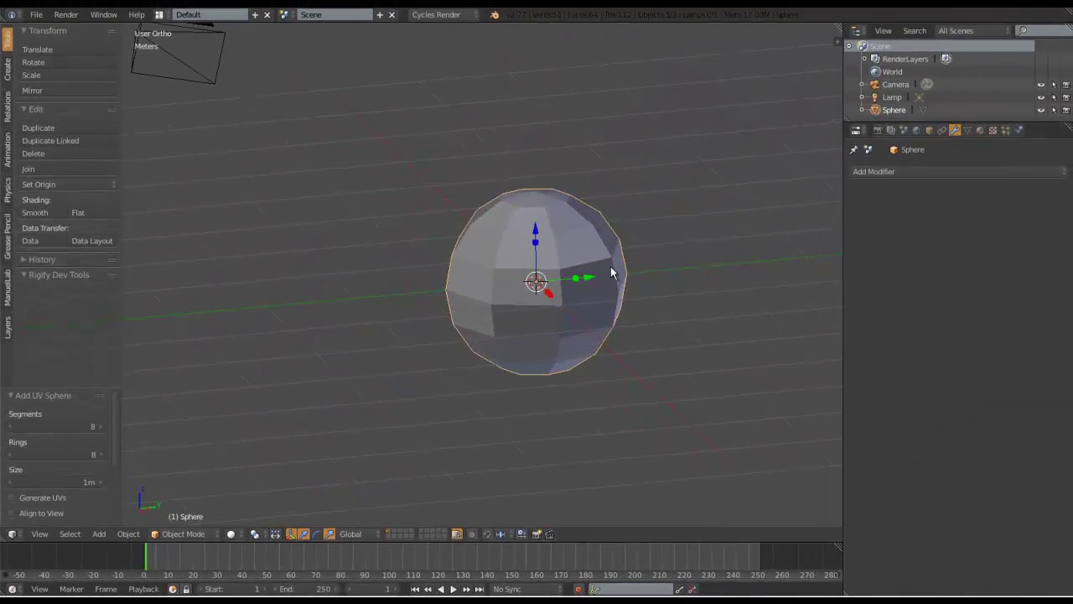
pyautogui.keyDown('shift'); pyautogui.moveTo(611, 271); pyautogui.dragTo(534, 251, button='middle'); pyautogui.keyUp('shift')
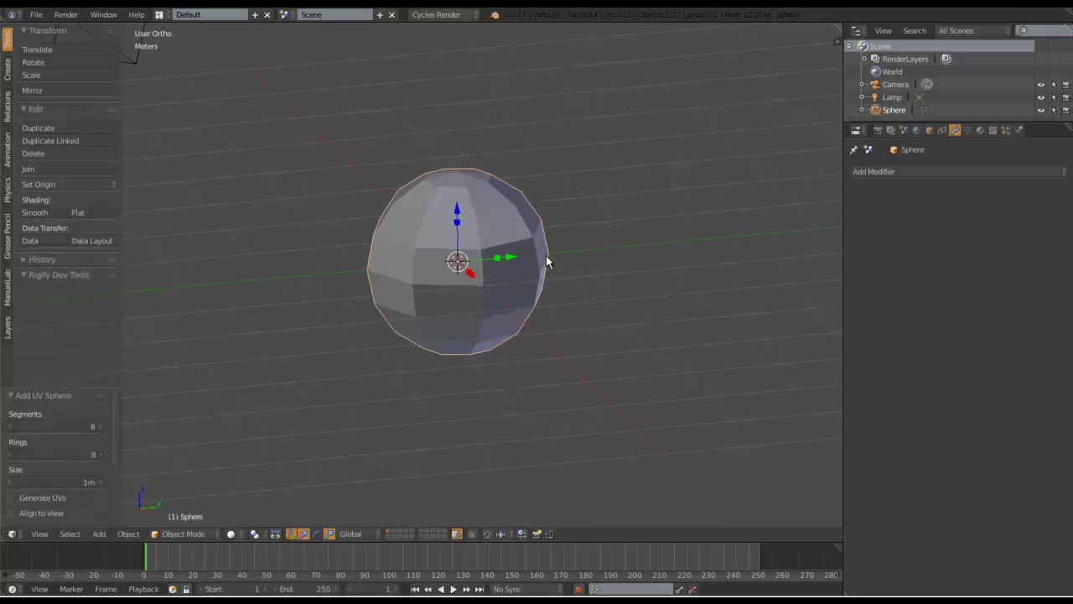
pyautogui.scroll(1, 544, 257)
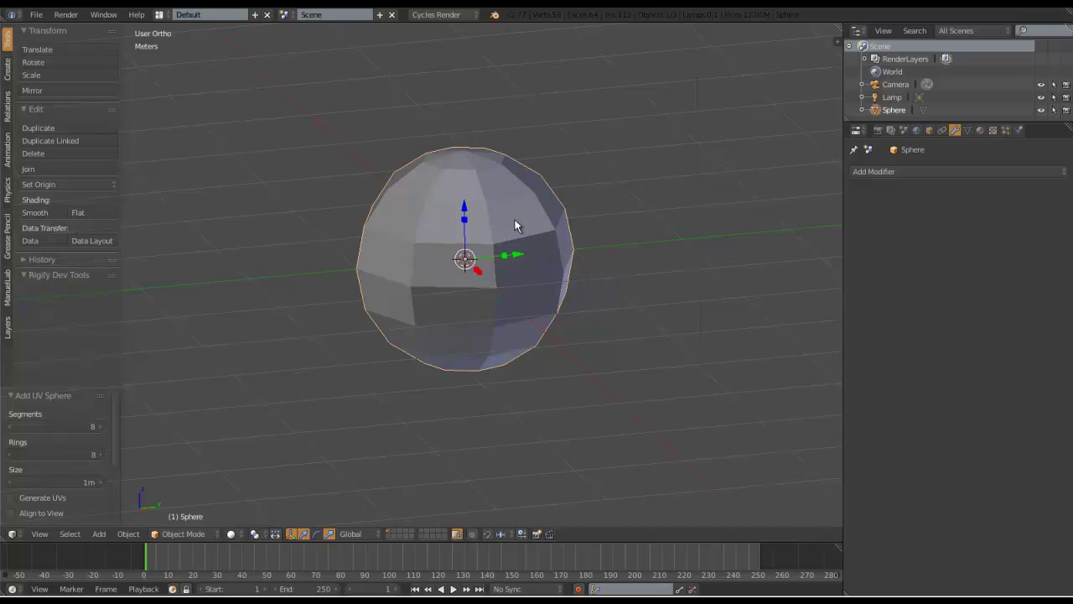
pyautogui.press('Tab')
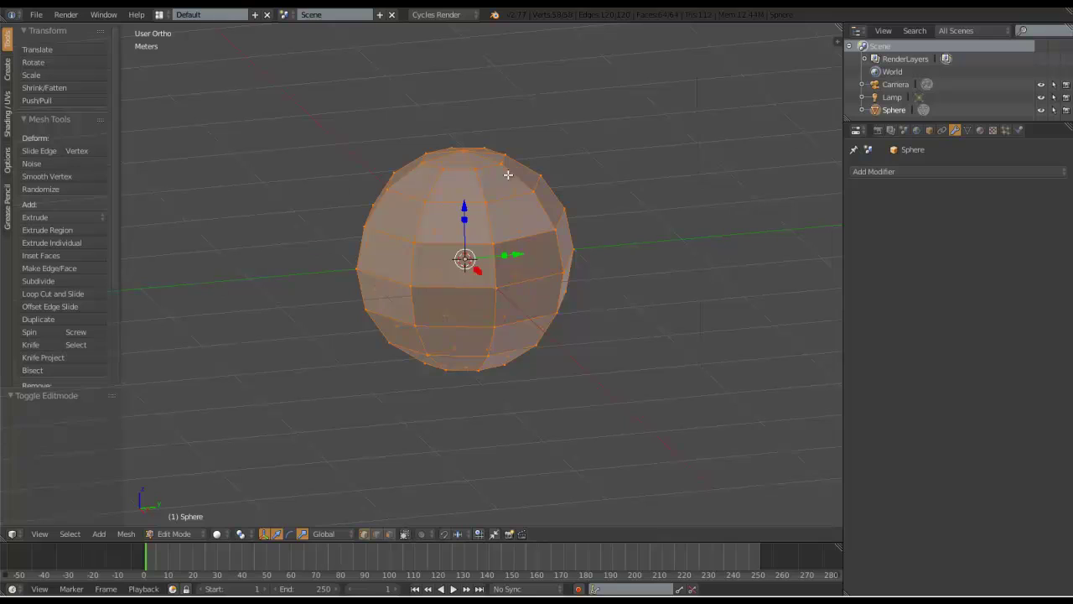
pyautogui.press('Tab')
pyautogui.click(316, 243)
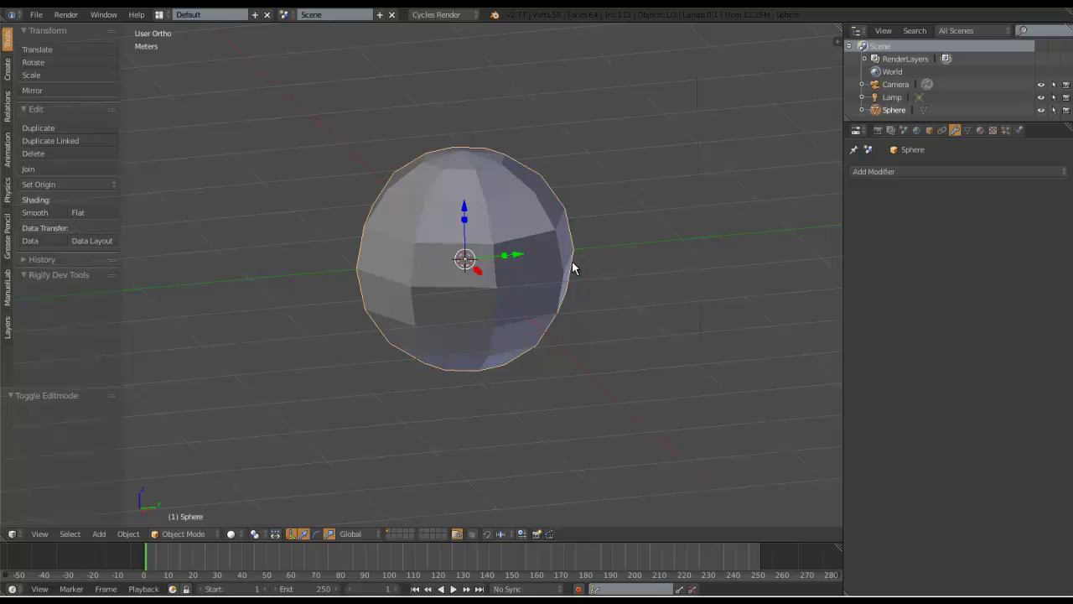
# Add a Subdivision Surface modifier to the sphere and set its View subdivisions to 2.
pyautogui.click(898, 170)
pyautogui.click(833, 374)
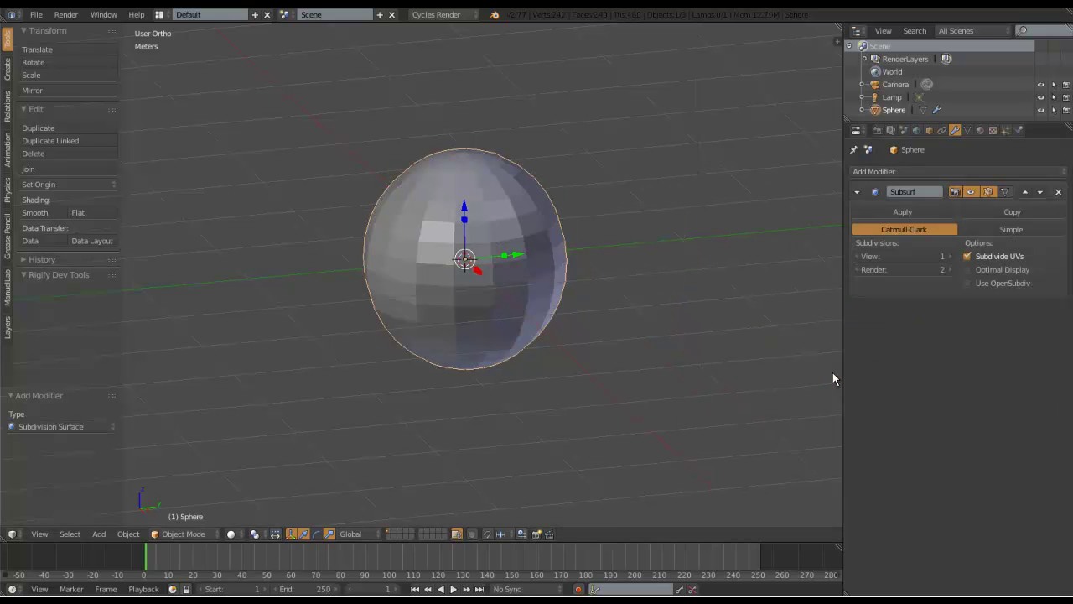
pyautogui.click(951, 256)
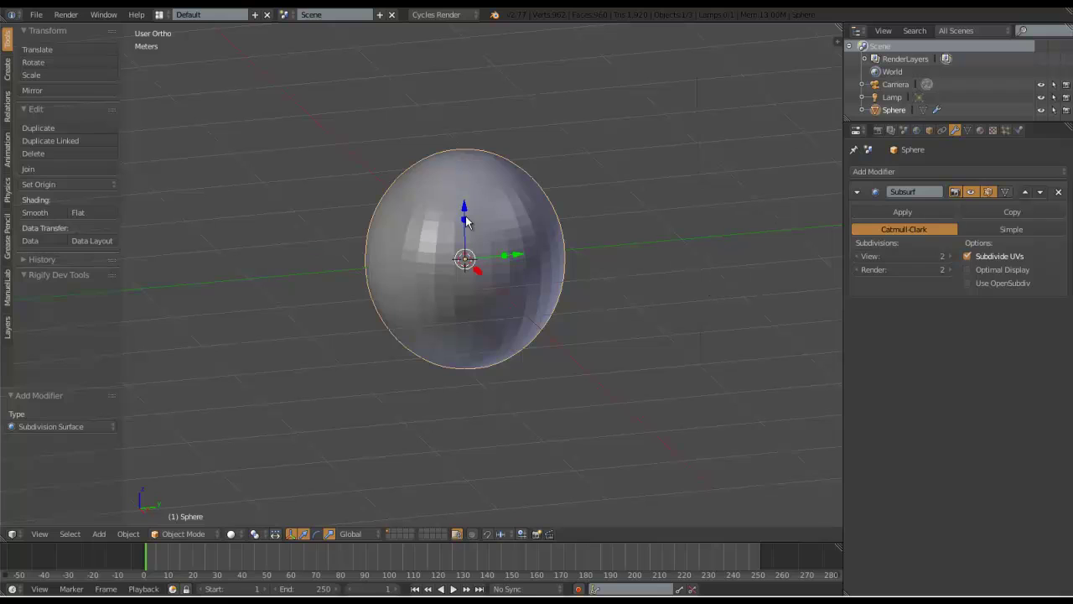
# Compare the subdivided sphere with its original mesh cage in Edit Mode and return to Object Mode.
pyautogui.press('Tab')
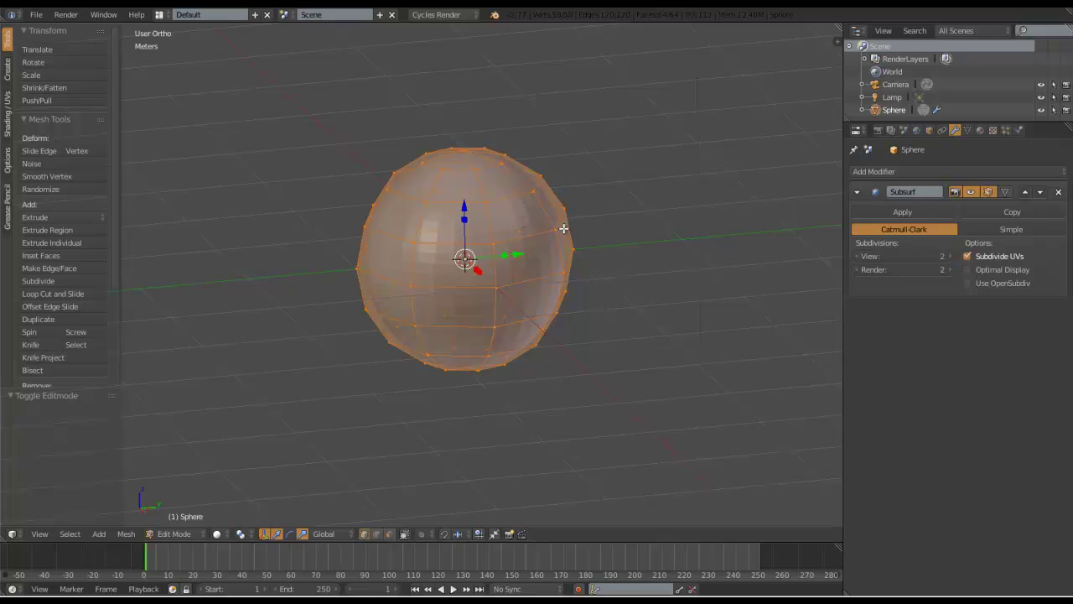
pyautogui.press('Tab')
pyautogui.click(446, 223)
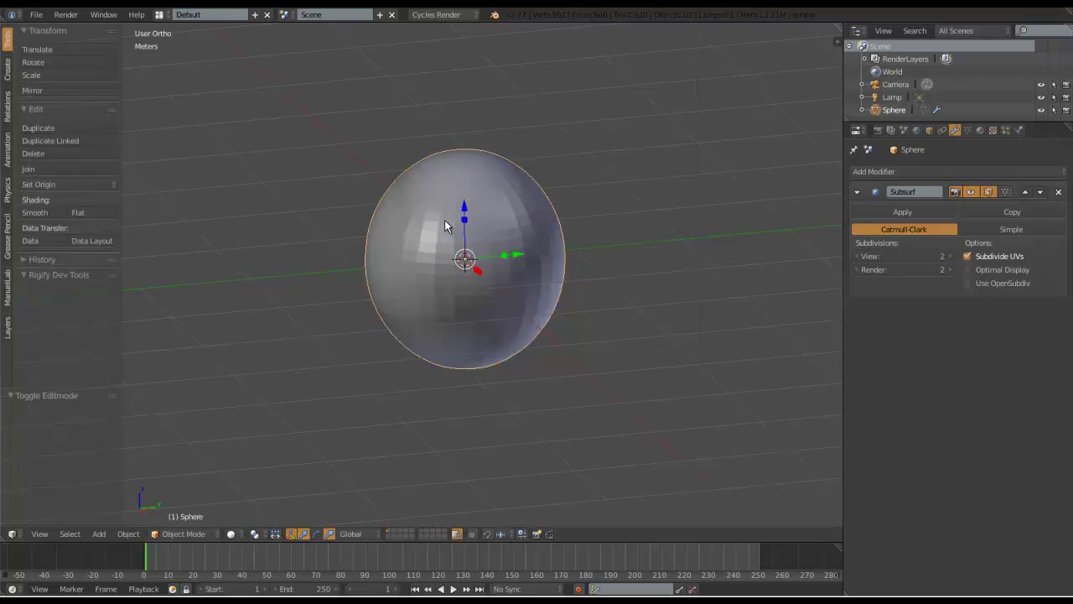
# Delete the subdivided sphere and add a cube with a 1 m radius at the 3D cursor.
pyautogui.press('x')
pyautogui.click(554, 226)
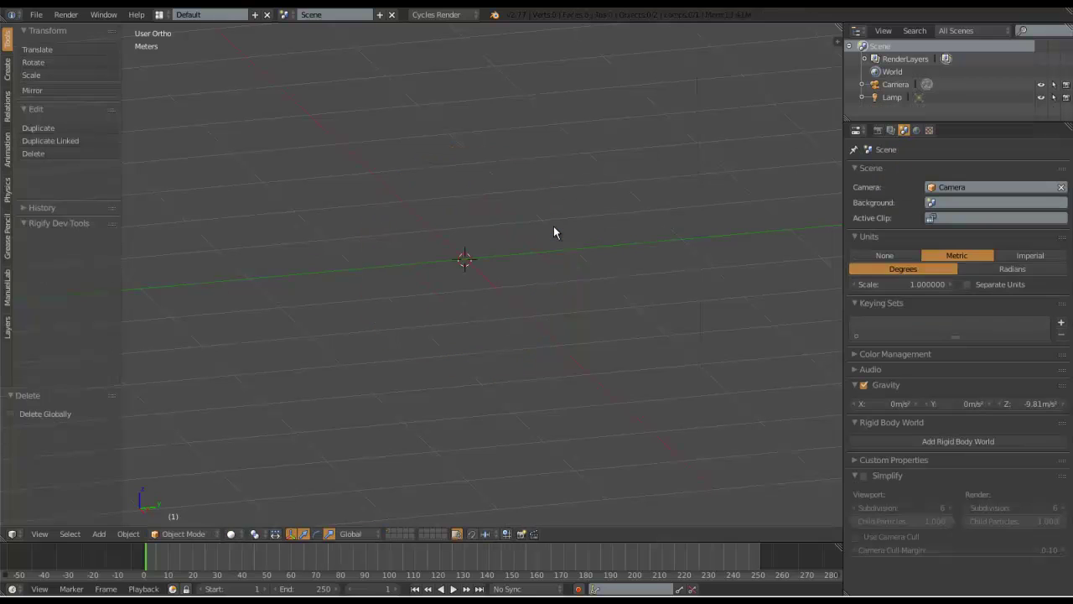
pyautogui.hotkey('shift', 'a')
pyautogui.moveTo(554, 227)
pyautogui.click(597, 241)
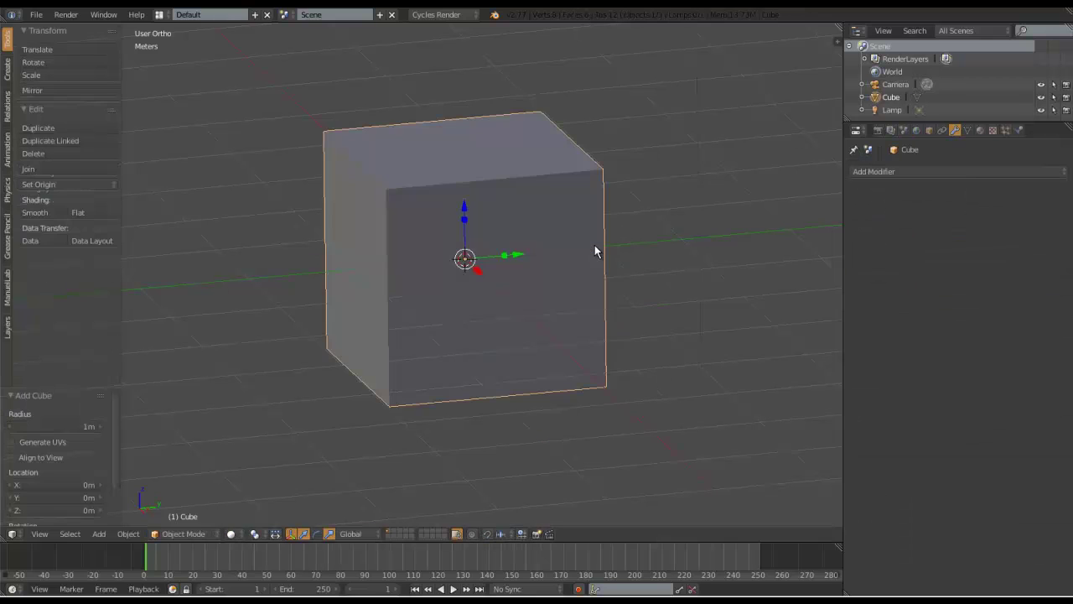
# Add a Subdivision Surface modifier to the new cube.
pyautogui.scroll(-2, 537, 245)
pyautogui.moveTo(529, 239); pyautogui.dragTo(477, 240, button='middle')
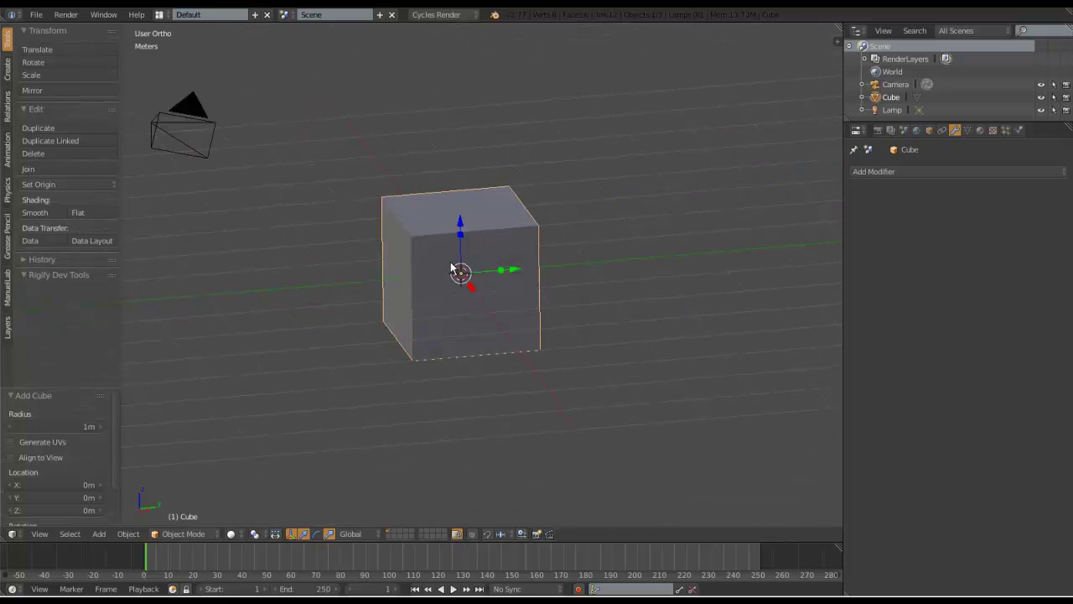
pyautogui.click(885, 171)
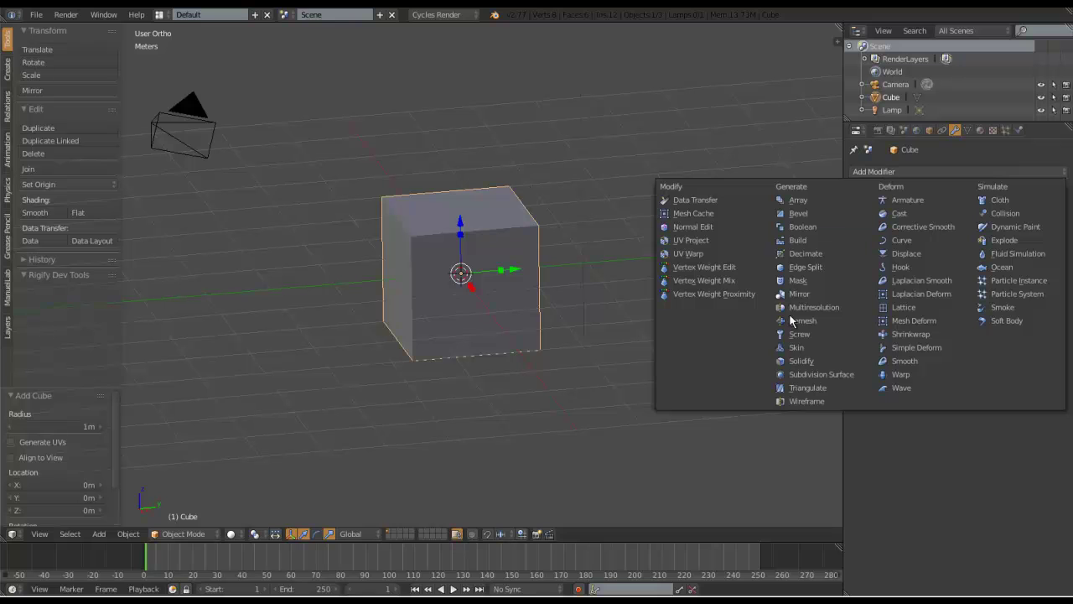
pyautogui.click(796, 374)
pyautogui.scroll(2, 484, 297)
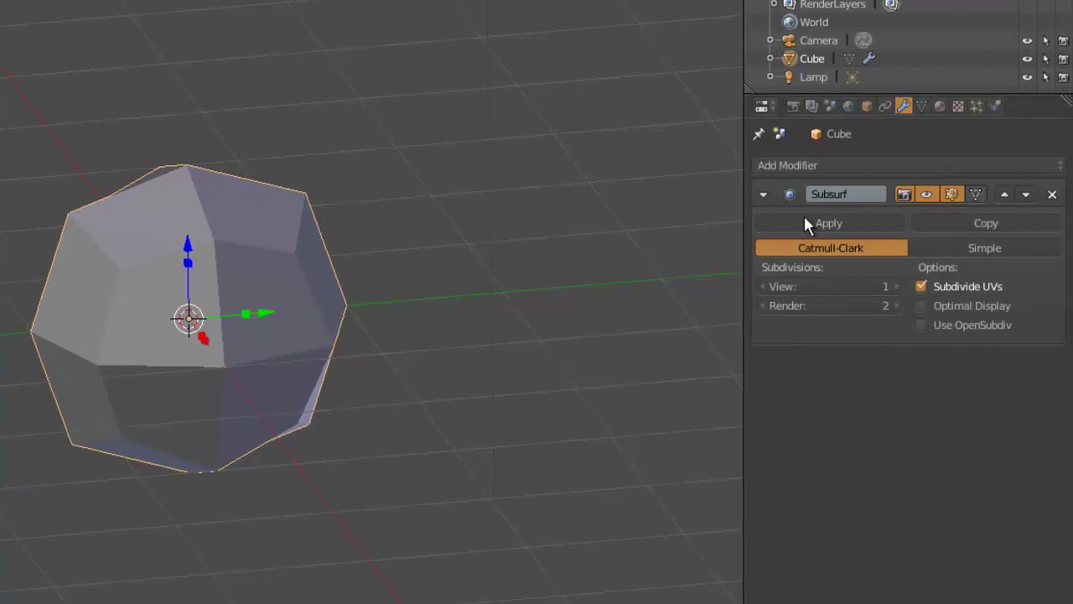
# Switch the cube's Subsurf modifier to Simple subdivision and inspect the resulting edges in wireframe shading.
pyautogui.click(904, 195)
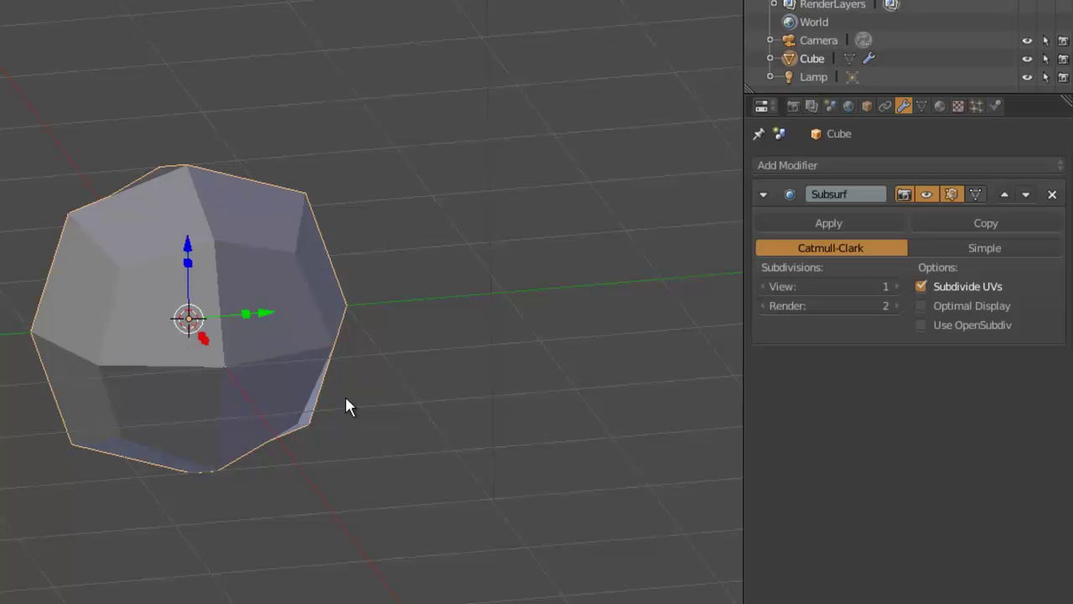
pyautogui.click(983, 248)
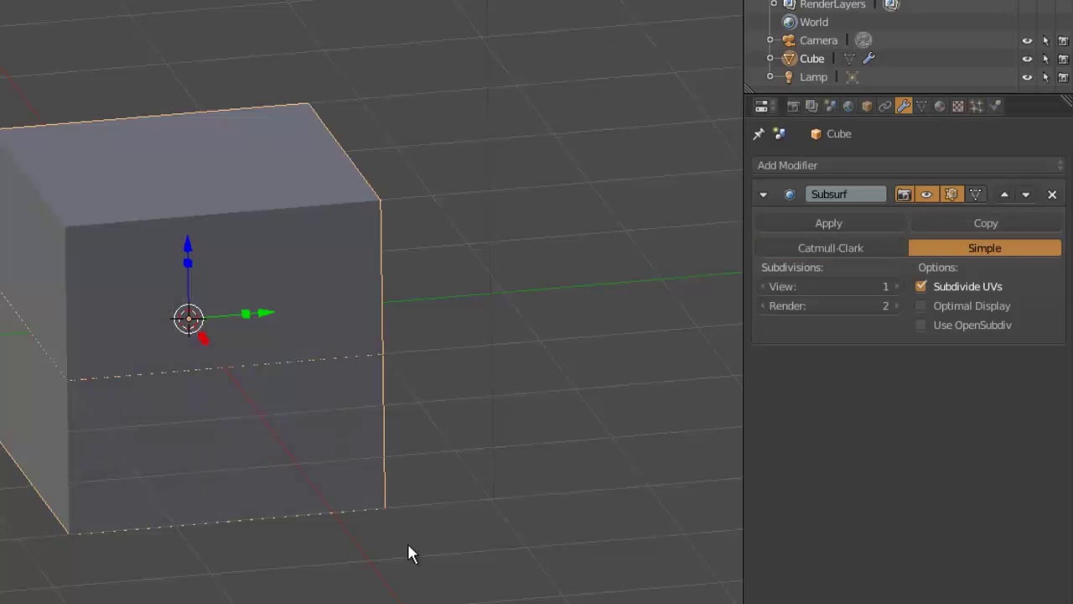
pyautogui.press('z')
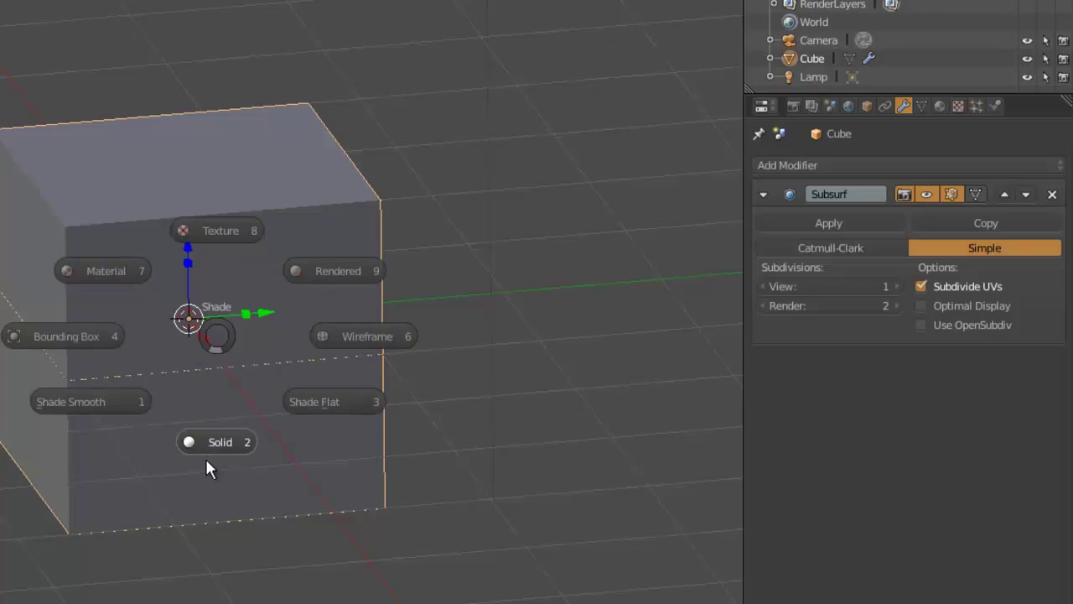
pyautogui.press('z')
pyautogui.scroll(-3, 402, 339)
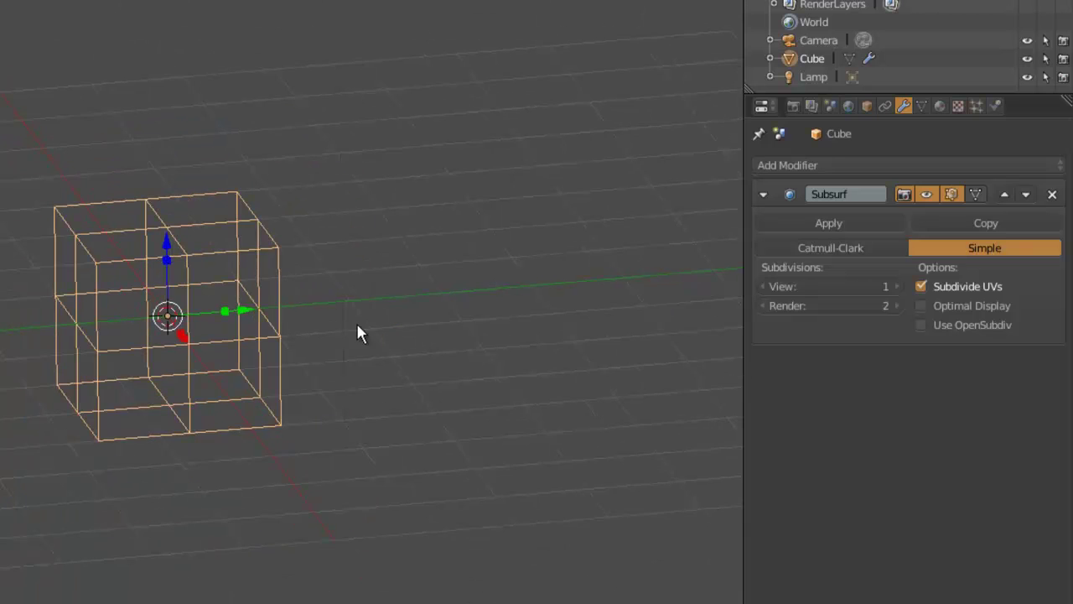
pyautogui.moveTo(356, 323); pyautogui.dragTo(217, 213, button='middle')
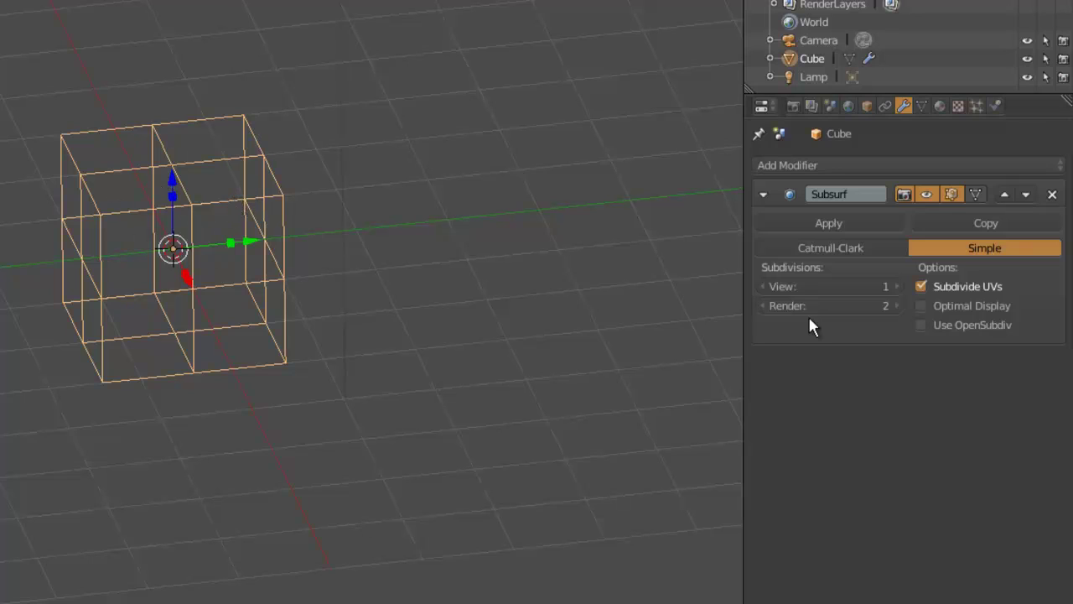
# Set the Subsurf modifier back to Catmull-Clark and return the viewport to solid shading.
pyautogui.click(804, 247)
pyautogui.press('z')
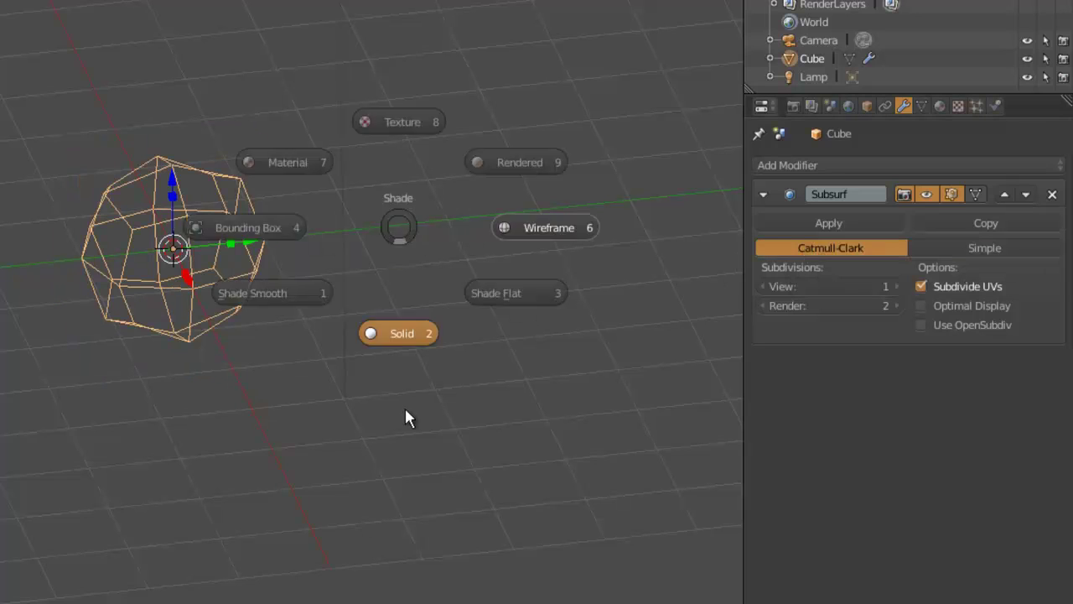
pyautogui.click(404, 406)
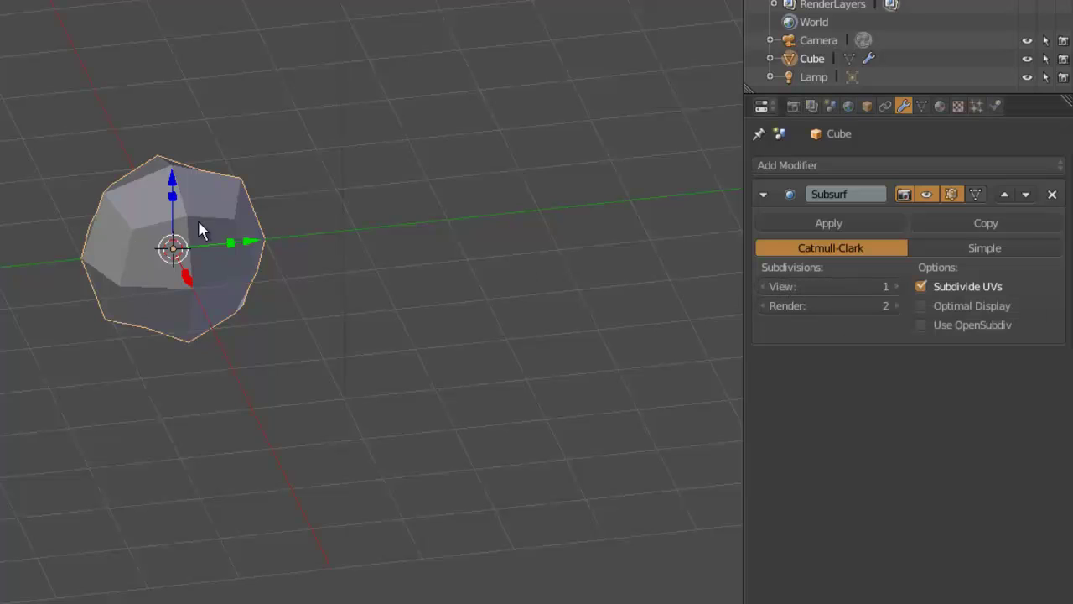
# Raise the Subsurf modifier's View subdivisions to 6.
pyautogui.click(896, 286)
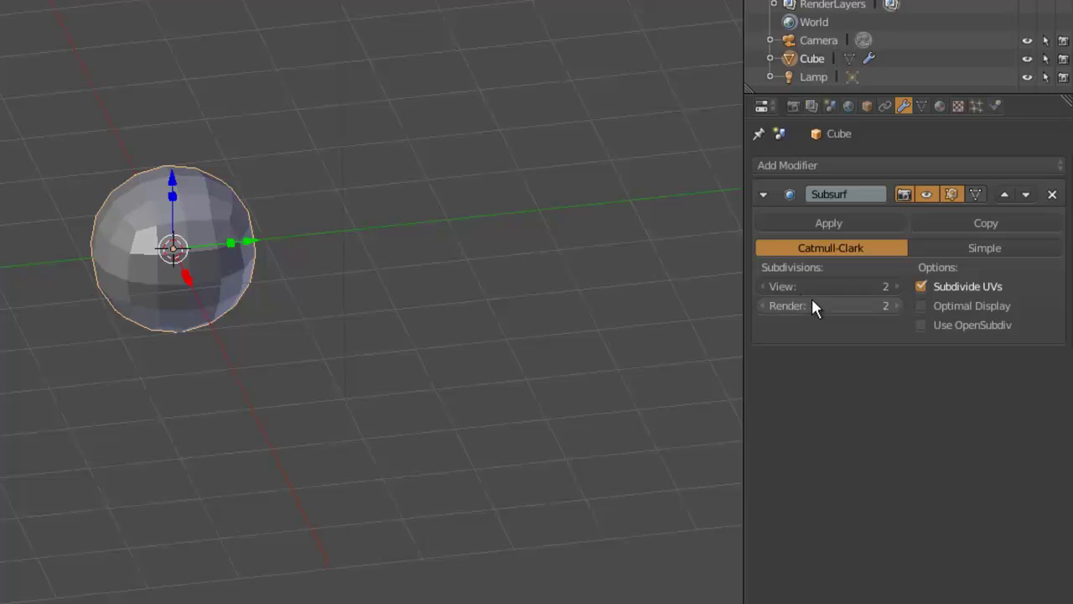
pyautogui.click(896, 286)
pyautogui.click(896, 286)
pyautogui.click(896, 285)
pyautogui.click(896, 286)
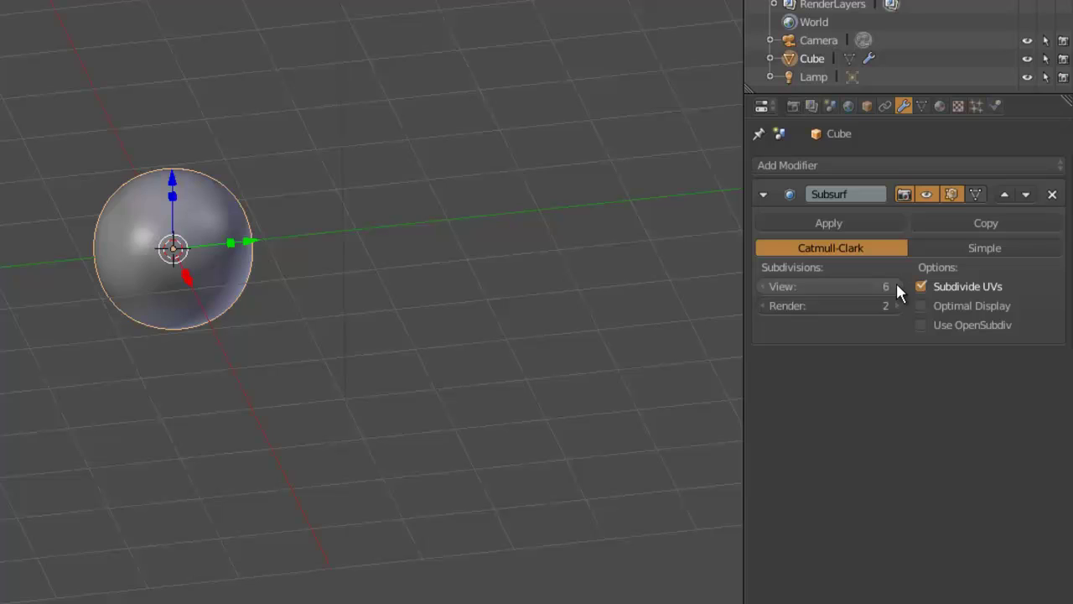
# Set the Subsurf modifier's View subdivisions to 2.
pyautogui.click(761, 286)
pyautogui.click(761, 286)
pyautogui.click(761, 286)
pyautogui.click(762, 286)
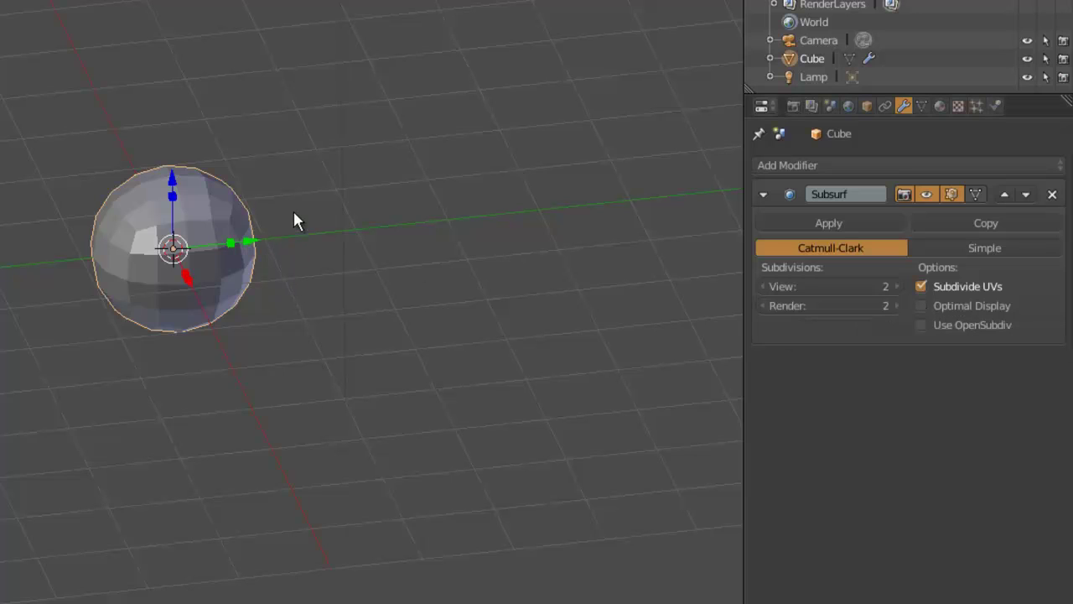
# Show the subdivided cube in wireframe shading and enable Optimal Display in the Subsurf modifier.
pyautogui.press('z')
pyautogui.click(468, 255)
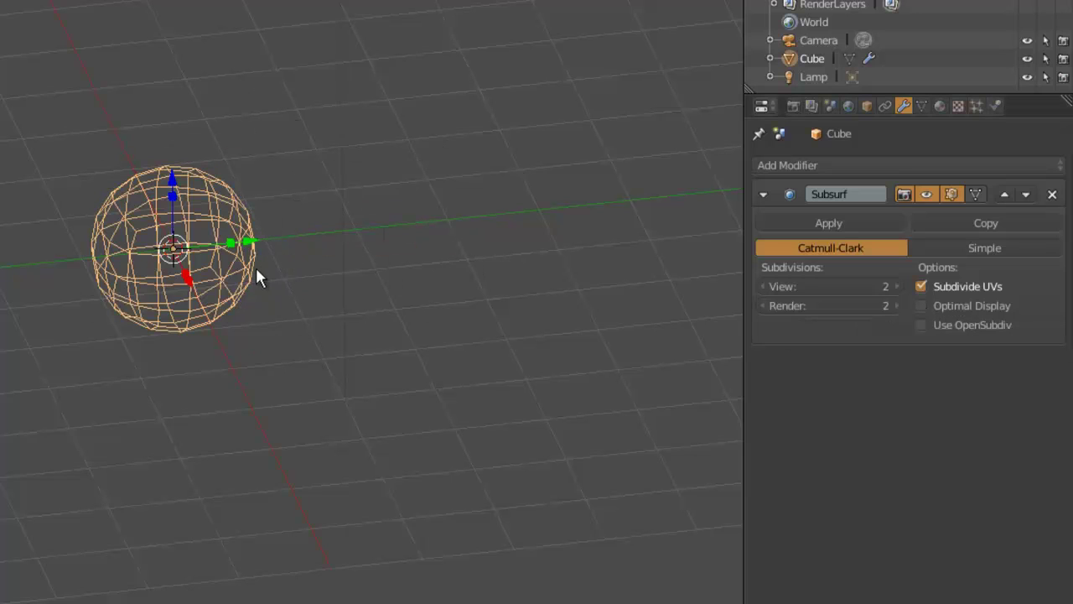
pyautogui.scroll(1, 179, 235)
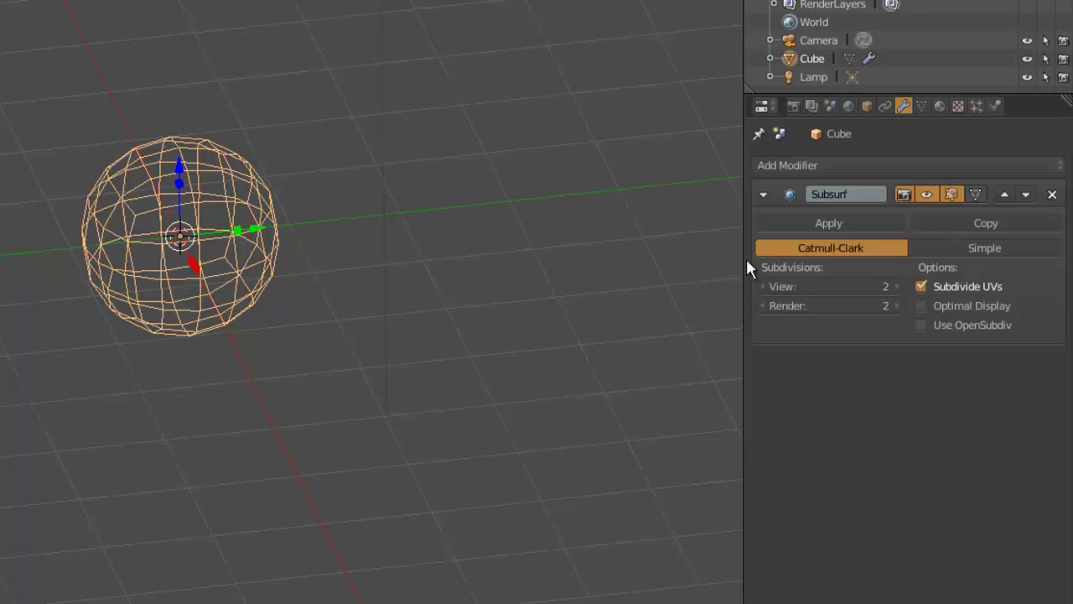
pyautogui.click(922, 305)
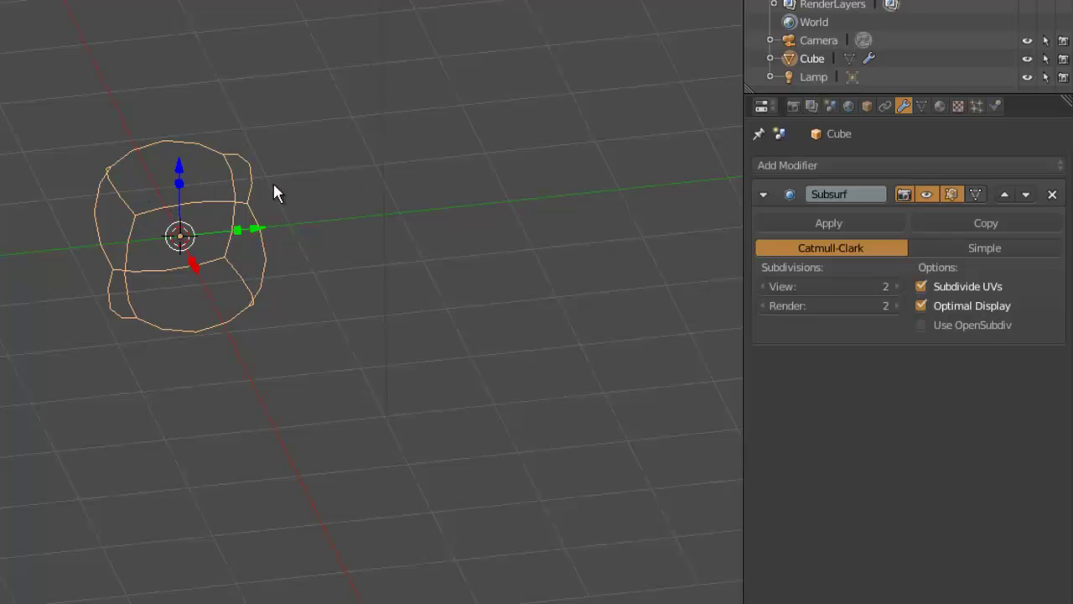
# Disable Optimal Display in the Subsurf modifier and return the viewport to solid shading.
pyautogui.click(920, 303)
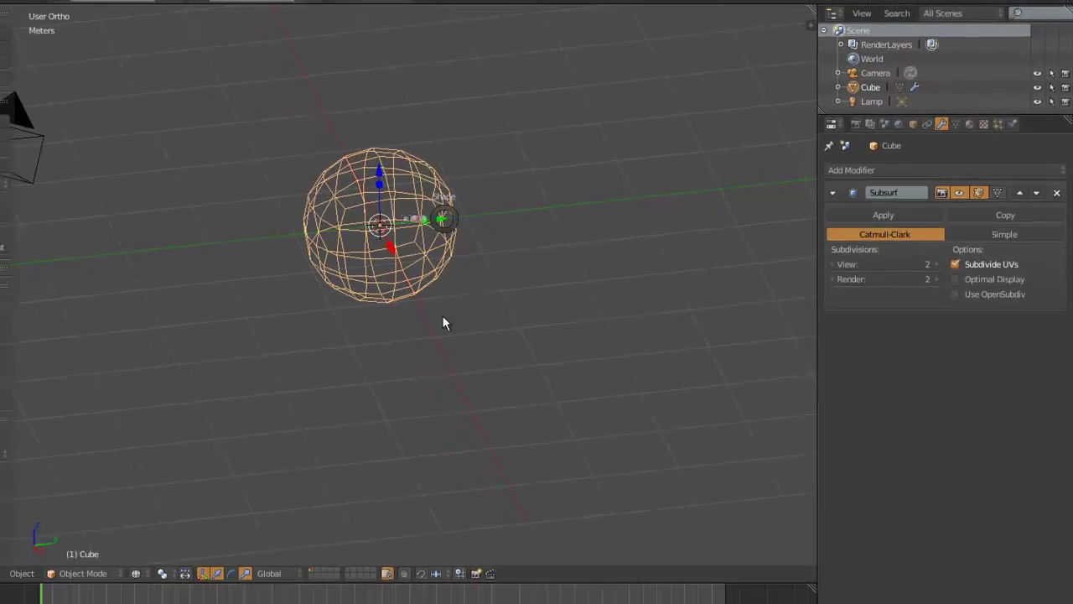
pyautogui.press('z')
pyautogui.press('KP_5')
pyautogui.press('KP_5')
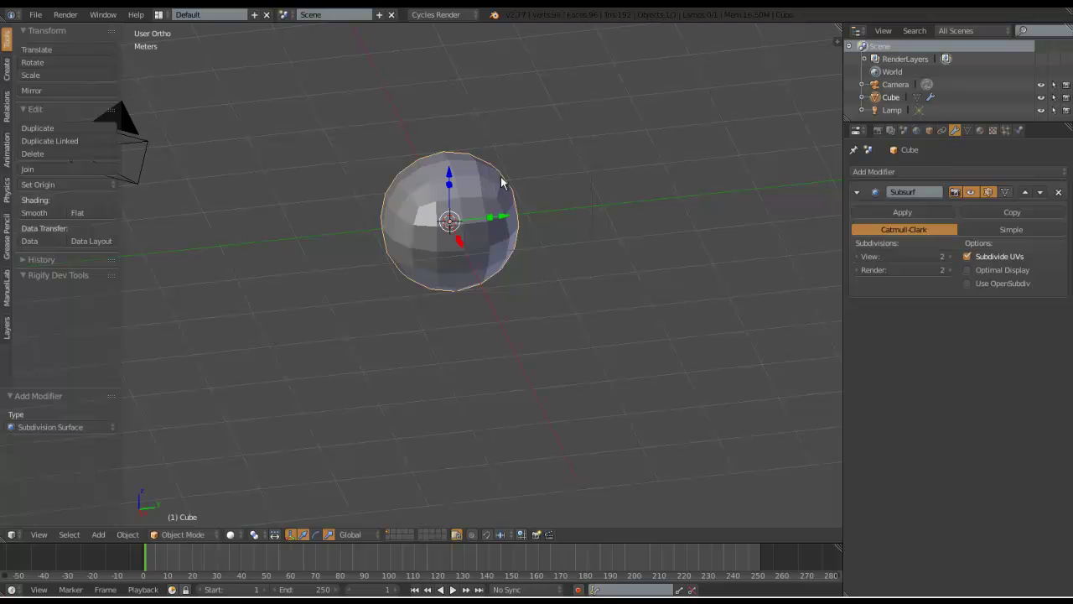
# Enter Edit Mode on the cube and frame its mesh in the front orthographic view.
pyautogui.press('Tab')
pyautogui.click(587, 189)
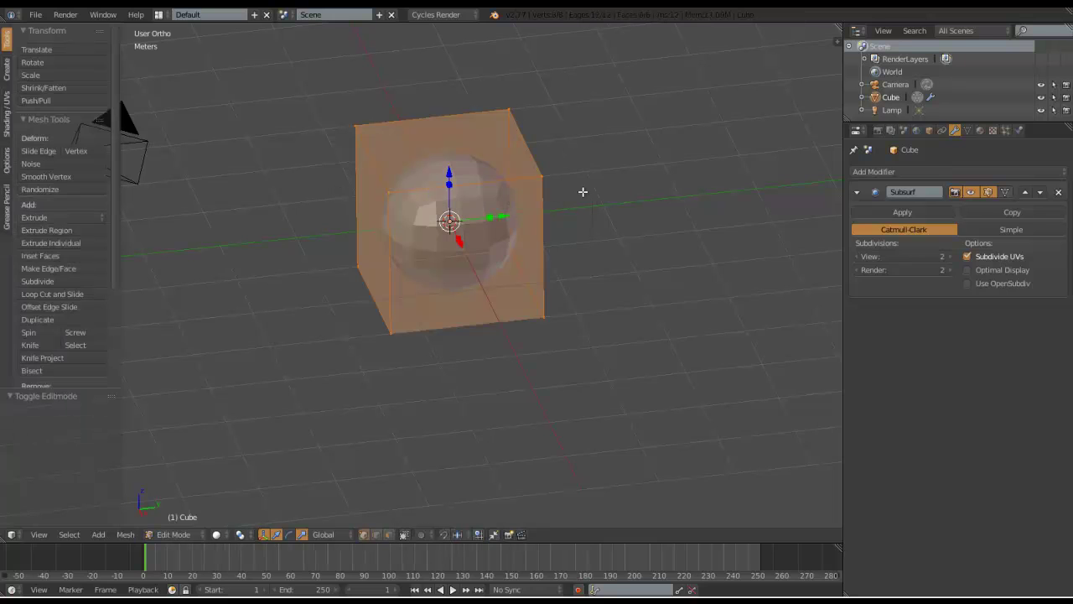
pyautogui.press('KP_1')
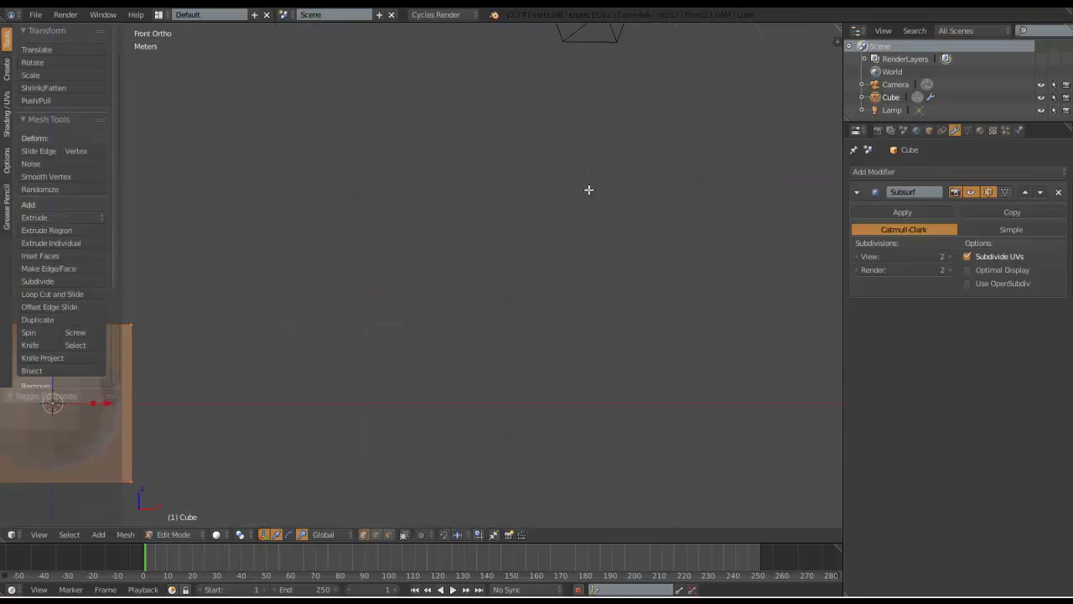
pyautogui.press('KP_Decimal')
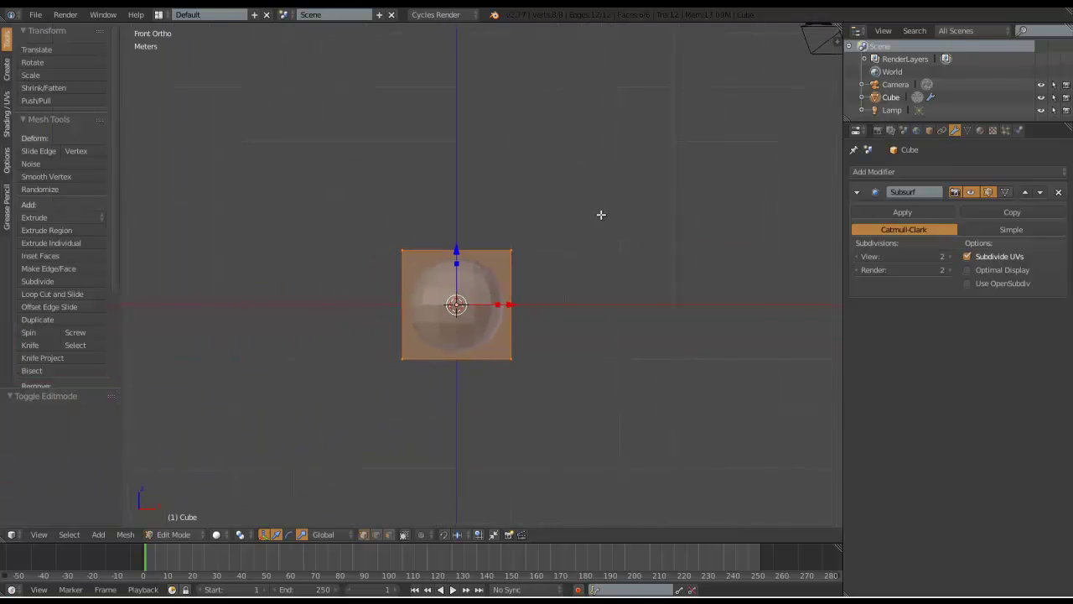
pyautogui.keyDown('shift'); pyautogui.moveTo(572, 294); pyautogui.dragTo(560, 224, button='middle'); pyautogui.keyUp('shift')
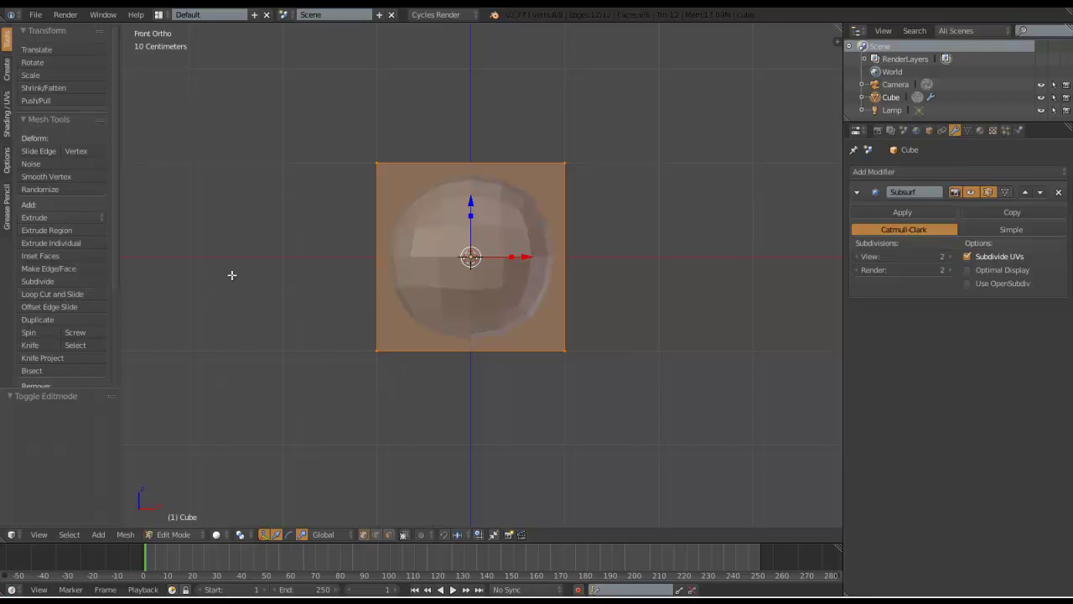
# Add one horizontal loop cut to the cube and slide it by about -0.94 to just above the bottom face.
pyautogui.hotkey('ctrl', 'r')
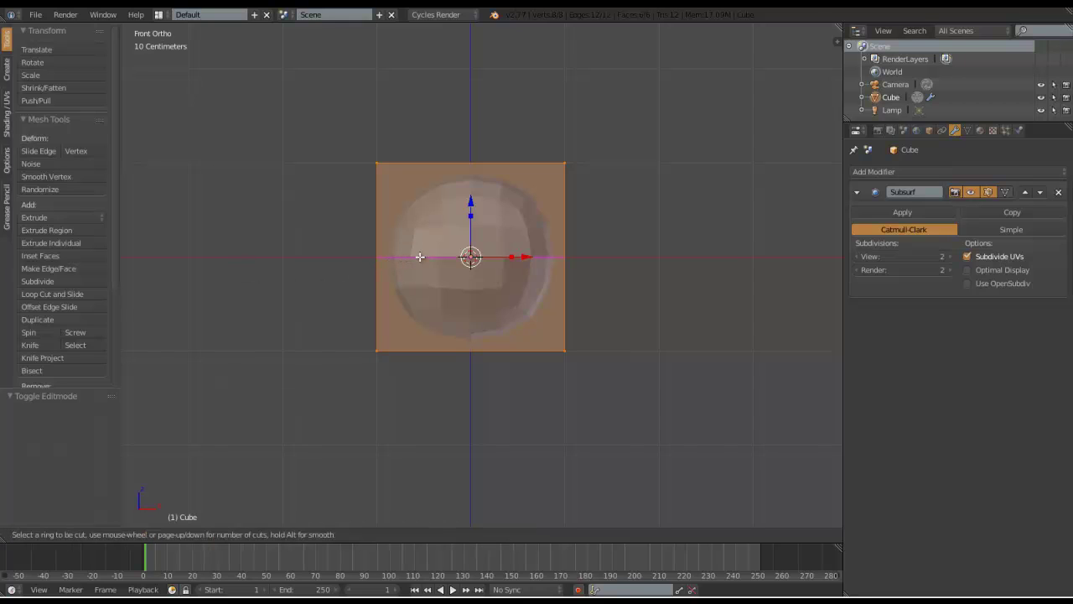
pyautogui.click(395, 256)
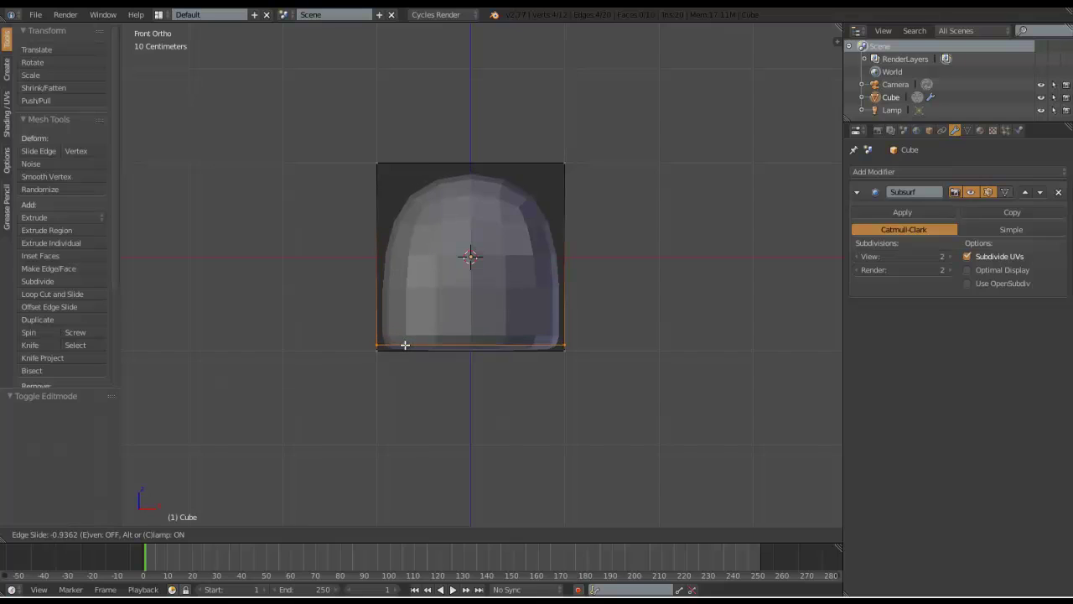
pyautogui.click(405, 345)
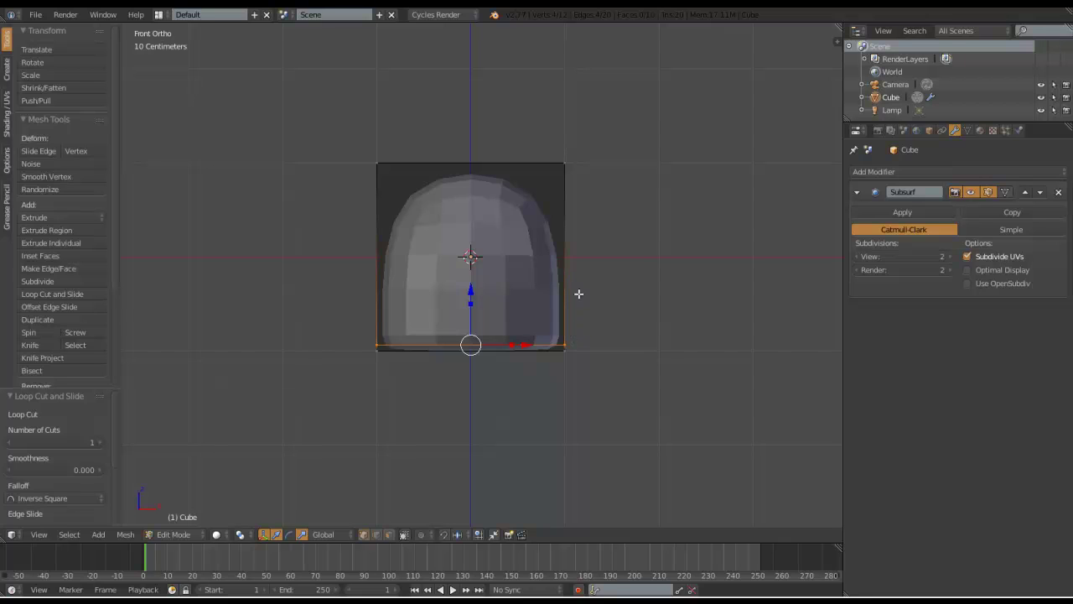
pyautogui.moveTo(566, 162); pyautogui.dragTo(461, 143, button='middle')
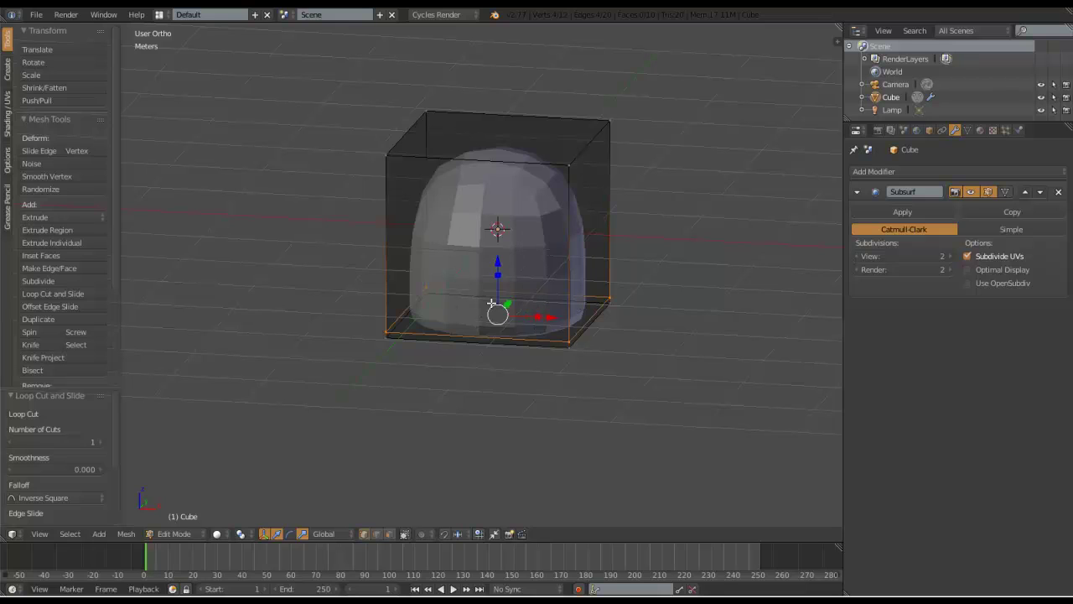
pyautogui.moveTo(493, 322)
pyautogui.mouseDown(button='middle')
pyautogui.moveTo(499, 287)
pyautogui.moveTo(514, 319)
pyautogui.moveTo(455, 317)
pyautogui.moveTo(466, 278)
pyautogui.moveTo(500, 285)
pyautogui.moveTo(494, 262)
pyautogui.moveTo(485, 334)
pyautogui.mouseUp(button='middle')
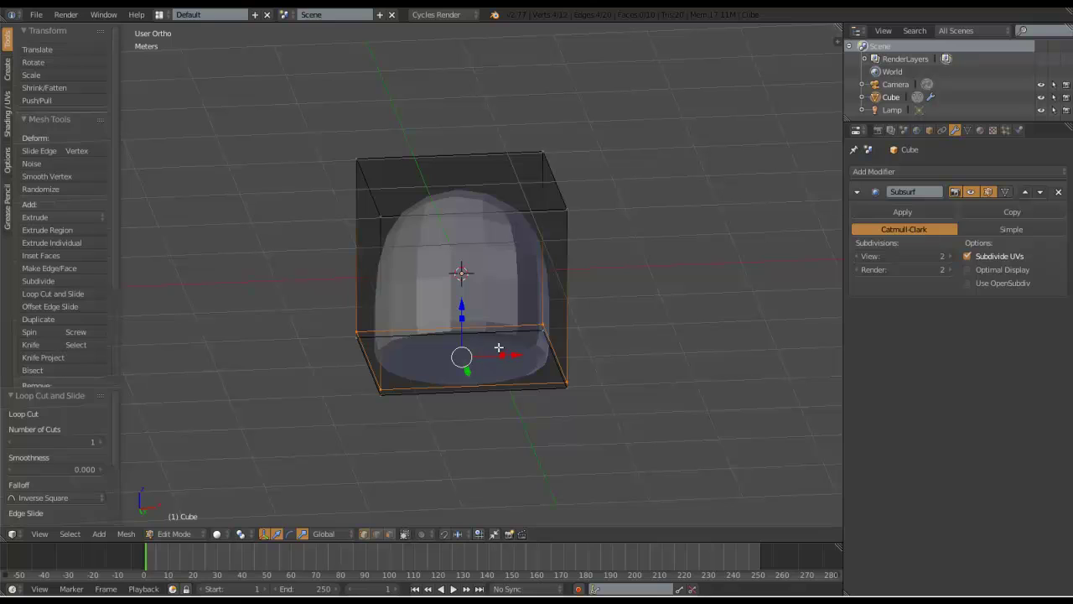
# Add one vertical loop cut in front view, slide it close to the cube's left side, and inspect the shape from several angles.
pyautogui.press('KP_1')
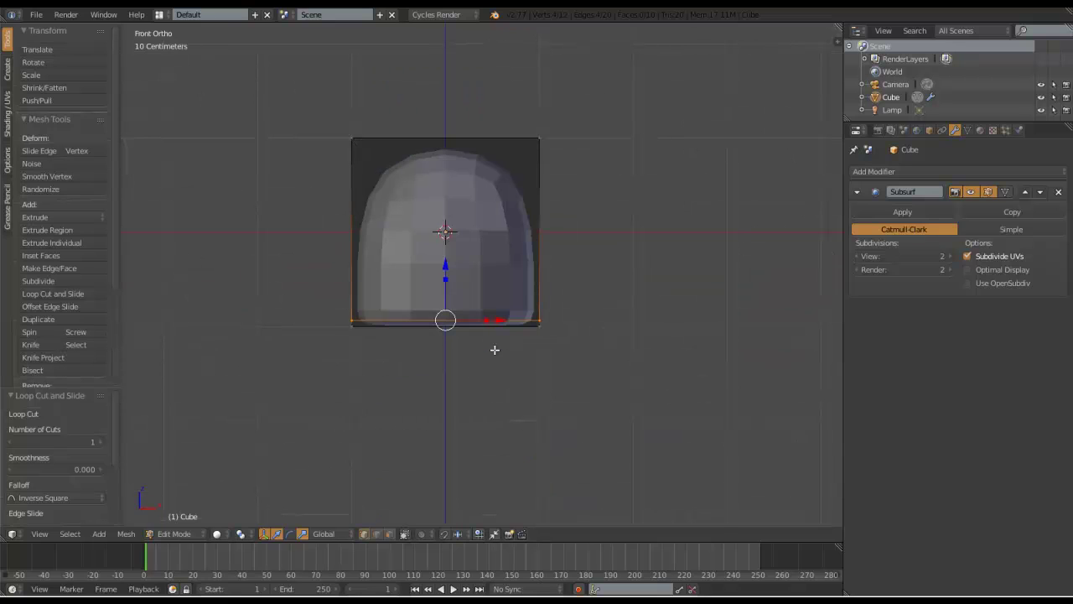
pyautogui.hotkey('ctrl', 'r')
pyautogui.click(460, 141)
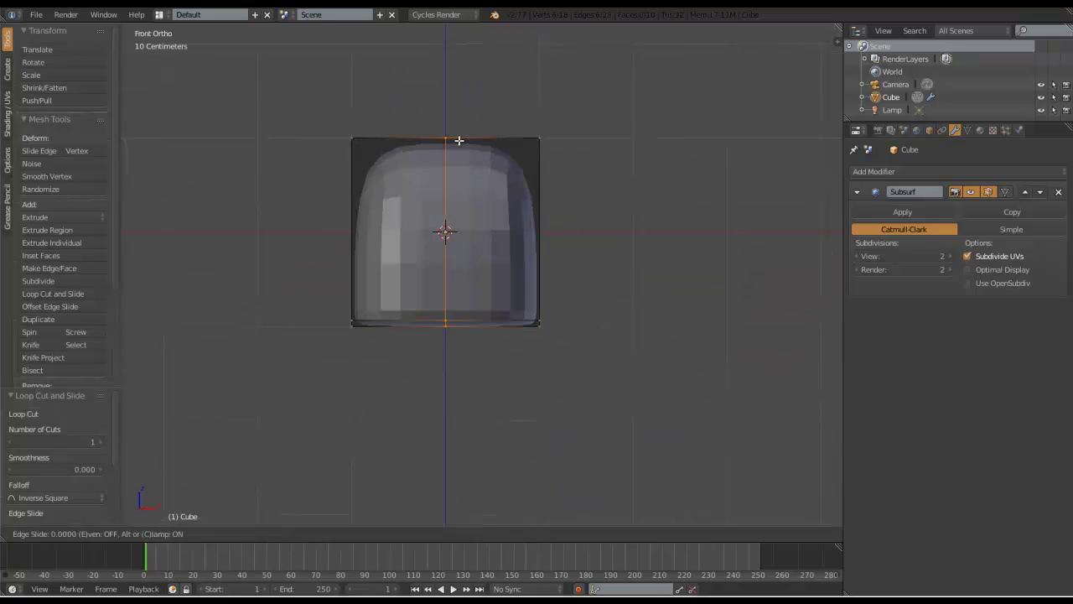
pyautogui.click(371, 156)
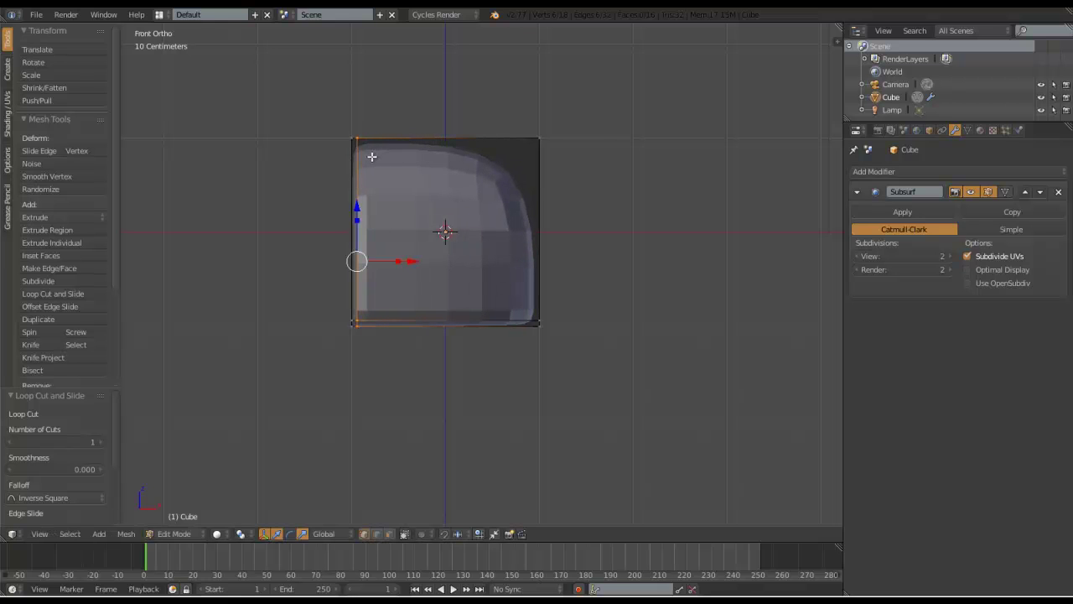
pyautogui.moveTo(382, 141); pyautogui.dragTo(325, 304, button='middle')
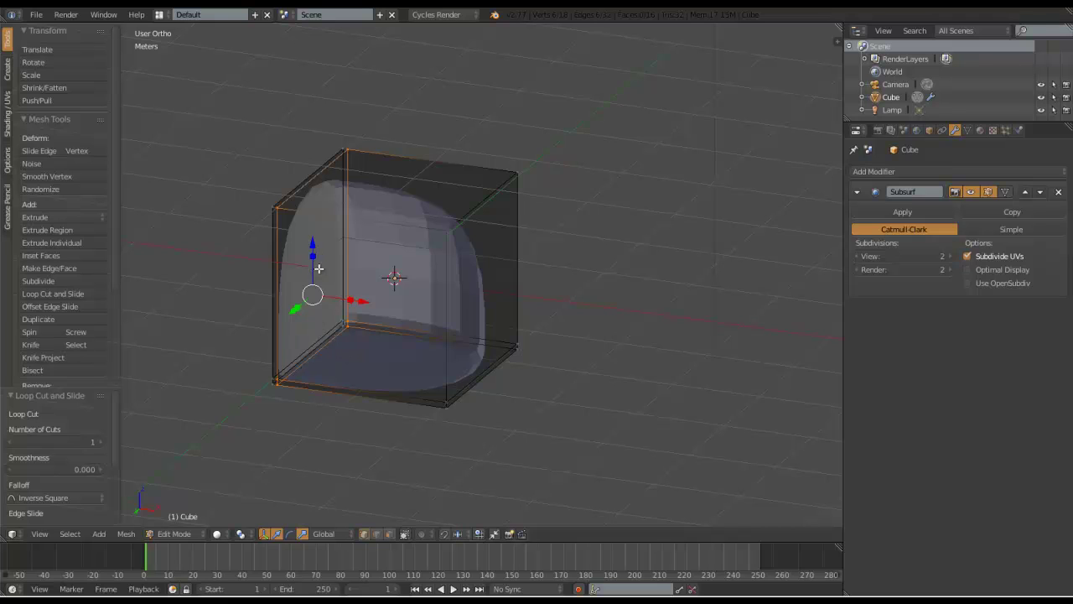
pyautogui.moveTo(394, 265); pyautogui.dragTo(388, 168, button='middle')
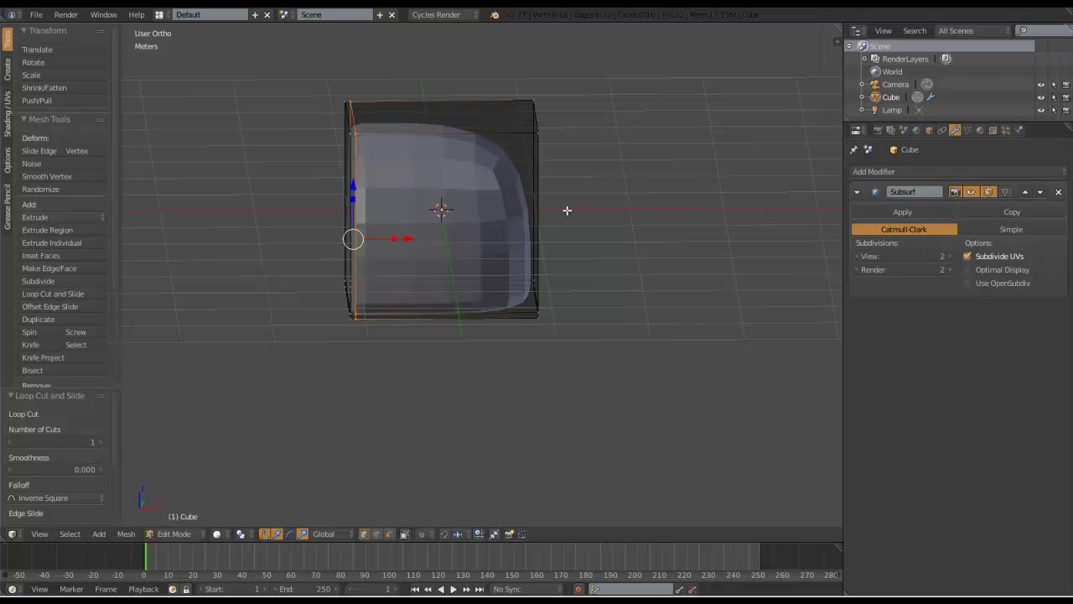
pyautogui.moveTo(568, 210); pyautogui.dragTo(515, 237, button='middle')
pyautogui.scroll(-1, 468, 250)
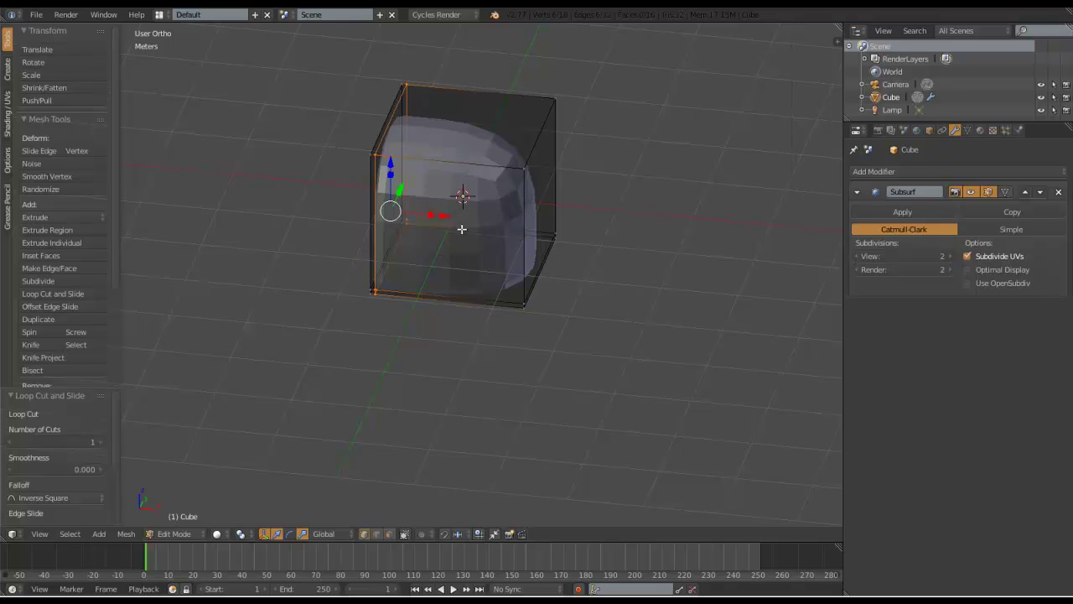
# Undo both loop cuts on the cube.
pyautogui.hotkey('ctrl', 'z')
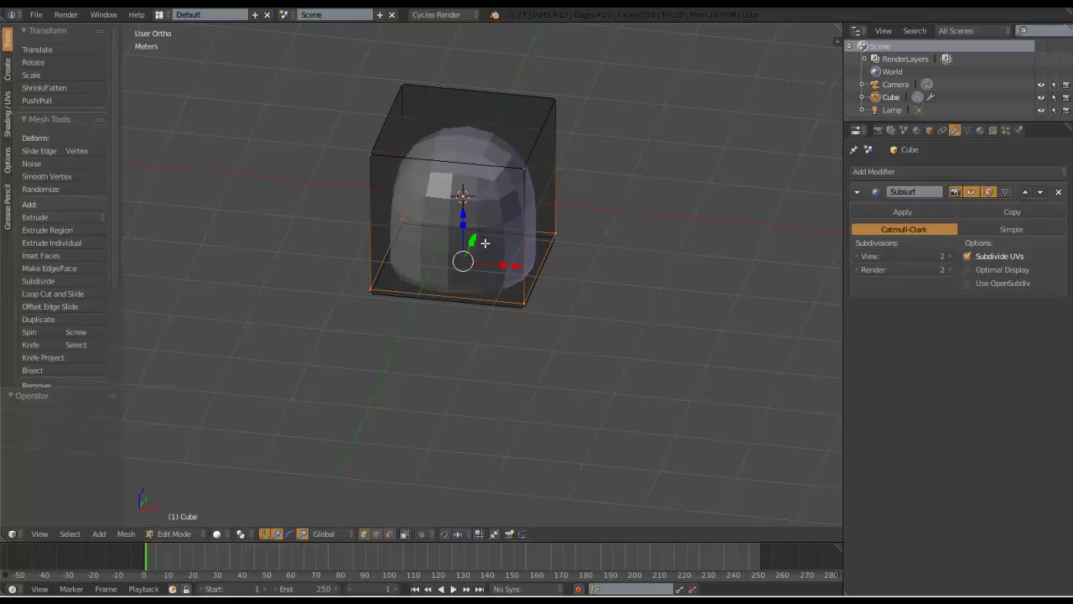
pyautogui.hotkey('ctrl', 'z')
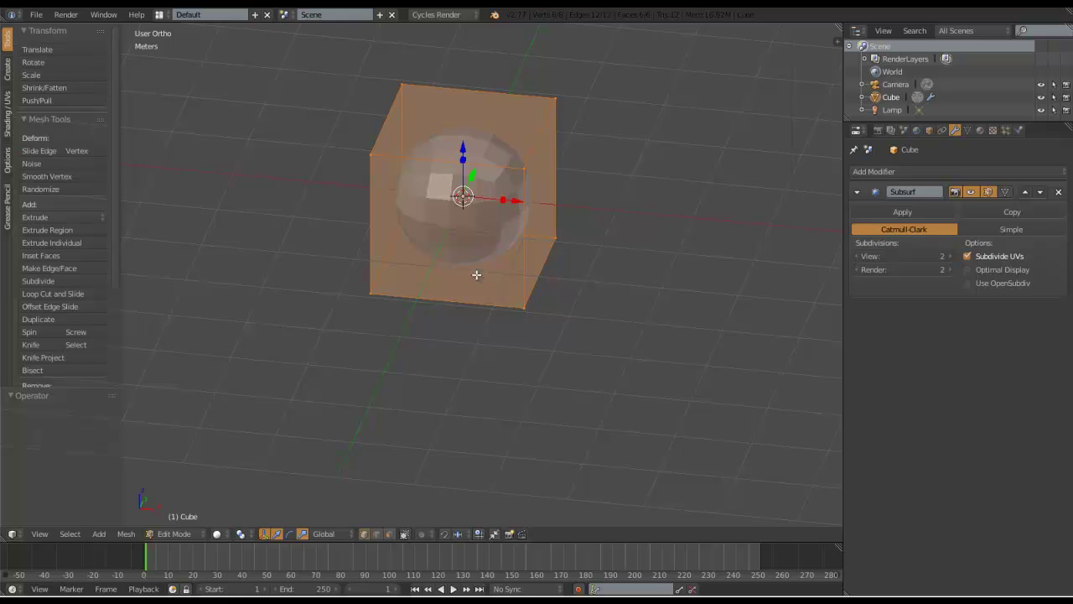
# Select the four vertices of the cube's bottom face.
pyautogui.scroll(2, 477, 271)
pyautogui.moveTo(475, 302); pyautogui.dragTo(445, 267, button='middle')
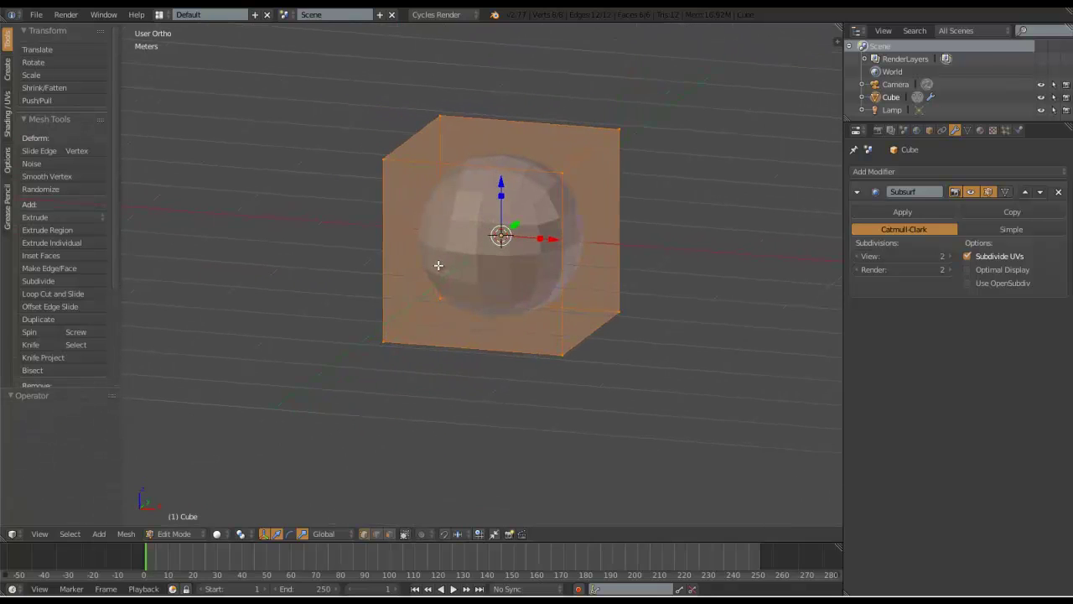
pyautogui.rightClick(382, 343)
pyautogui.keyDown('shift'); pyautogui.rightClick(559, 355); pyautogui.keyUp('shift')
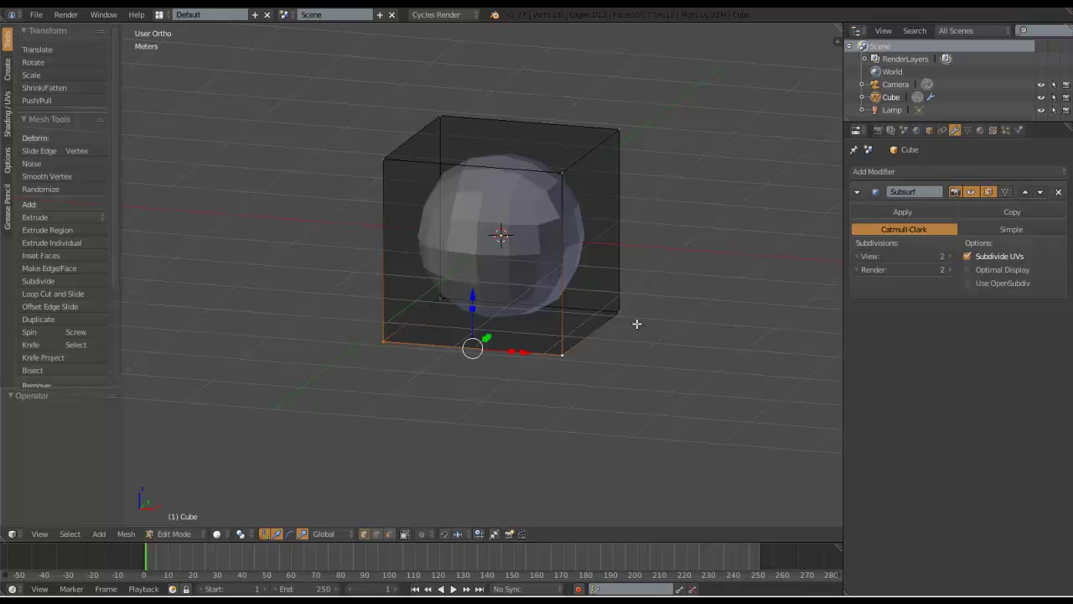
pyautogui.keyDown('shift'); pyautogui.rightClick(636, 322); pyautogui.keyUp('shift')
pyautogui.keyDown('shift'); pyautogui.rightClick(453, 297); pyautogui.keyUp('shift')
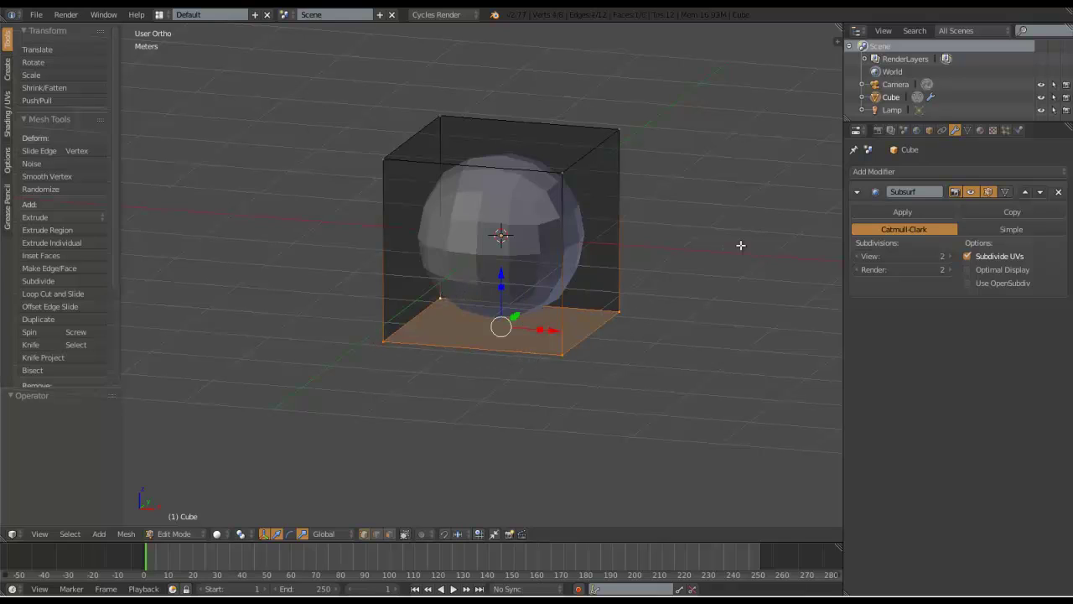
# Show the mesh's transform properties and set the mean crease of the bottom face's four edges to 1.00.
pyautogui.press('n')
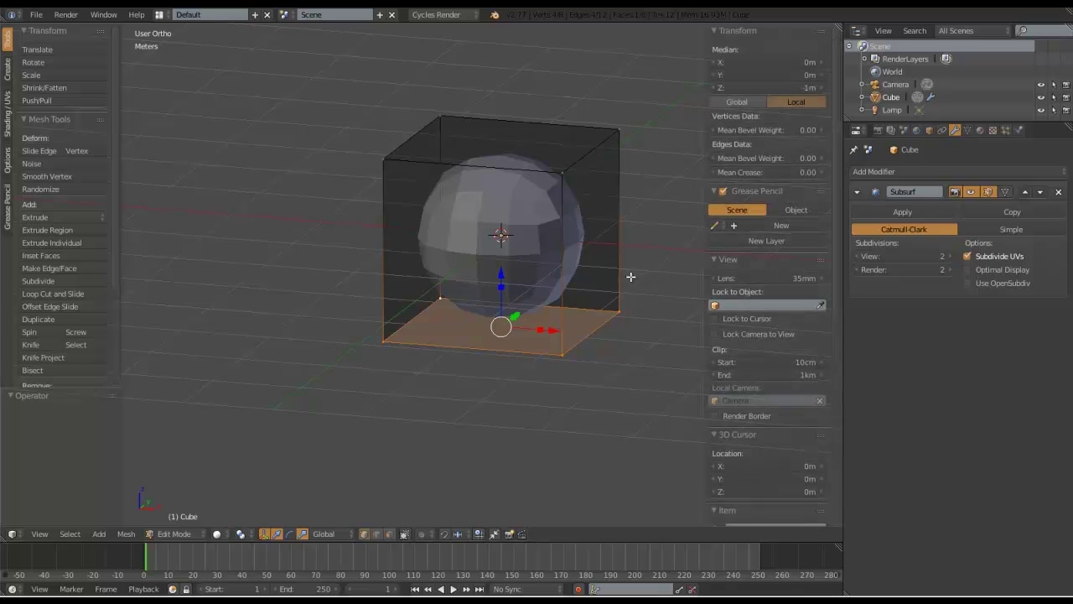
pyautogui.click(780, 190)
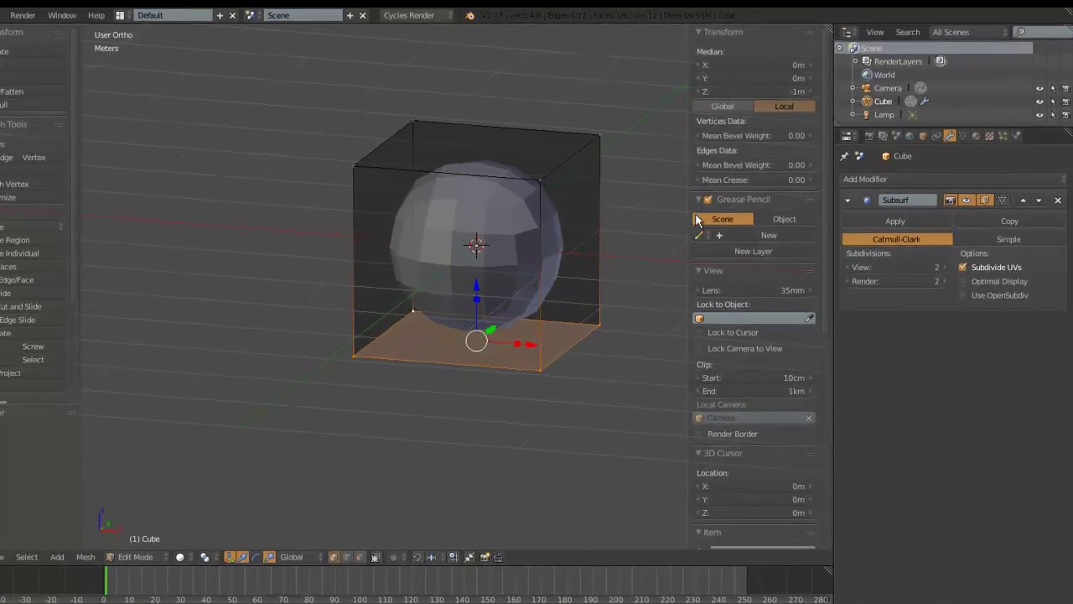
pyautogui.click(660, 234)
pyautogui.click(662, 252)
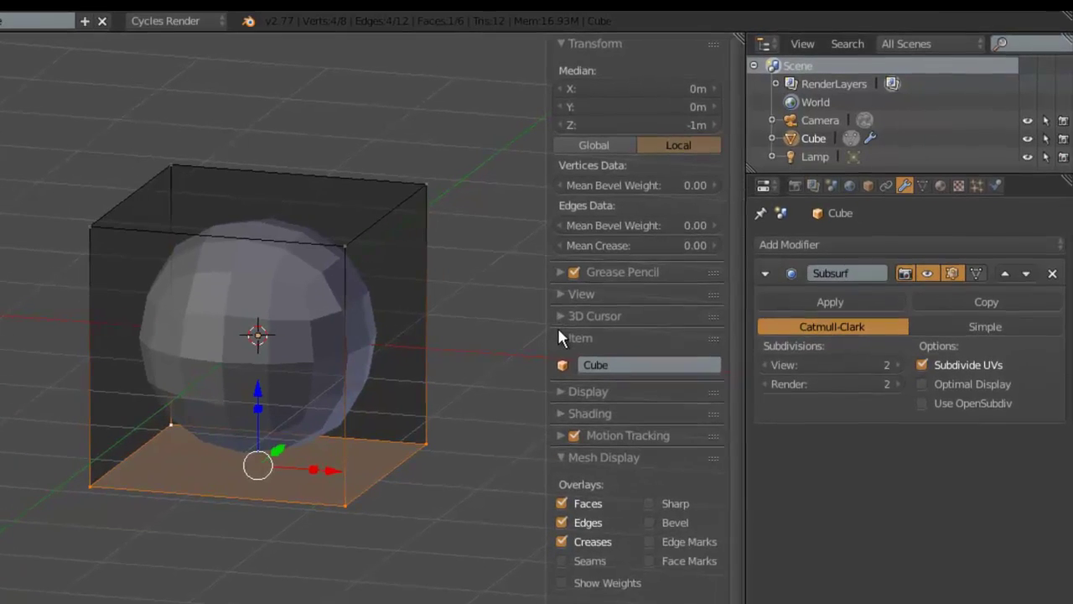
pyautogui.click(663, 269)
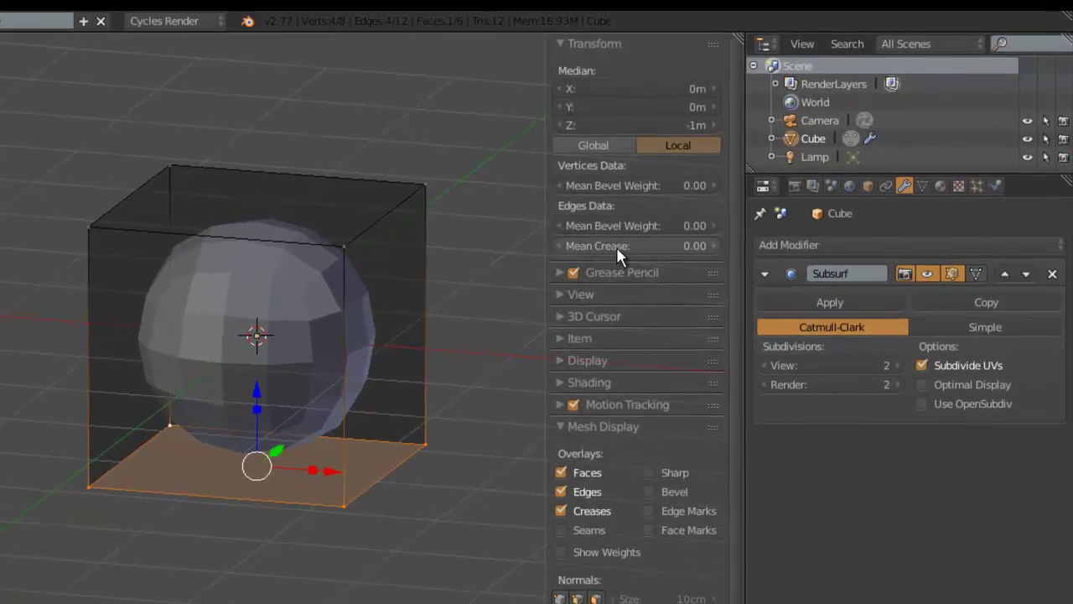
pyautogui.moveTo(603, 245)
pyautogui.mouseDown()
pyautogui.moveTo(656, 247)
pyautogui.moveTo(609, 250)
pyautogui.moveTo(712, 272)
pyautogui.moveTo(604, 246)
pyautogui.mouseUp()
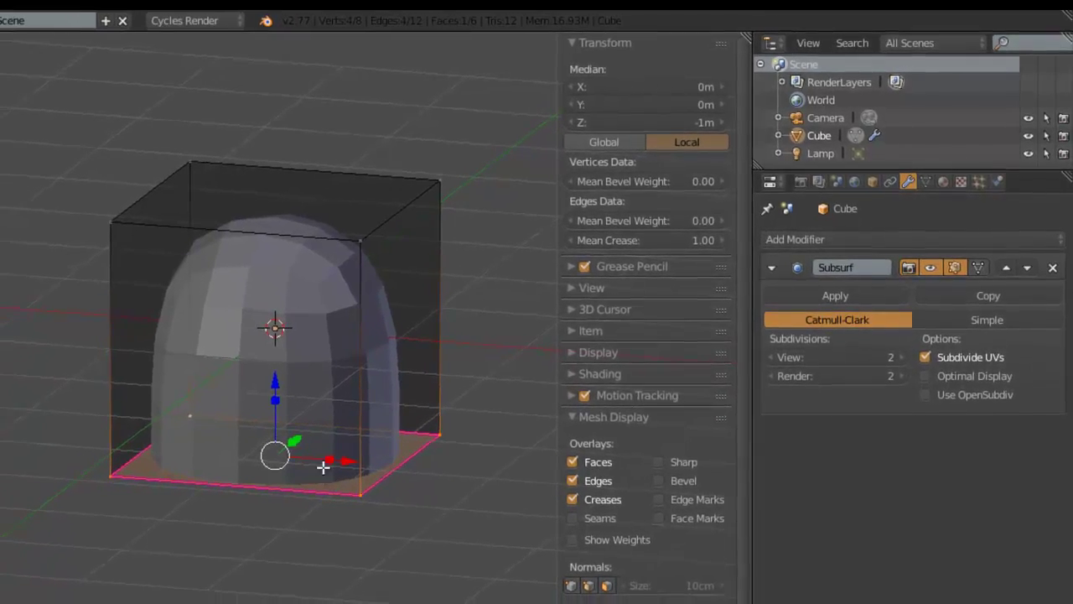
# Inspect the creased shape from several angles and select the four vertices of the cube's side face at X -1 m.
pyautogui.scroll(1, 380, 476)
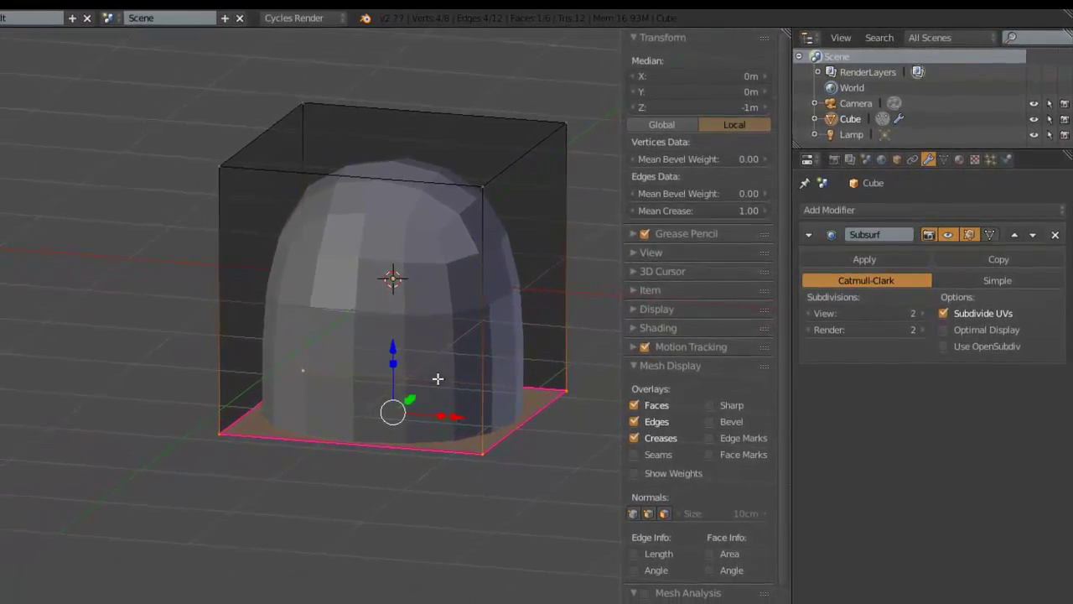
pyautogui.moveTo(438, 379); pyautogui.dragTo(385, 370, button='middle')
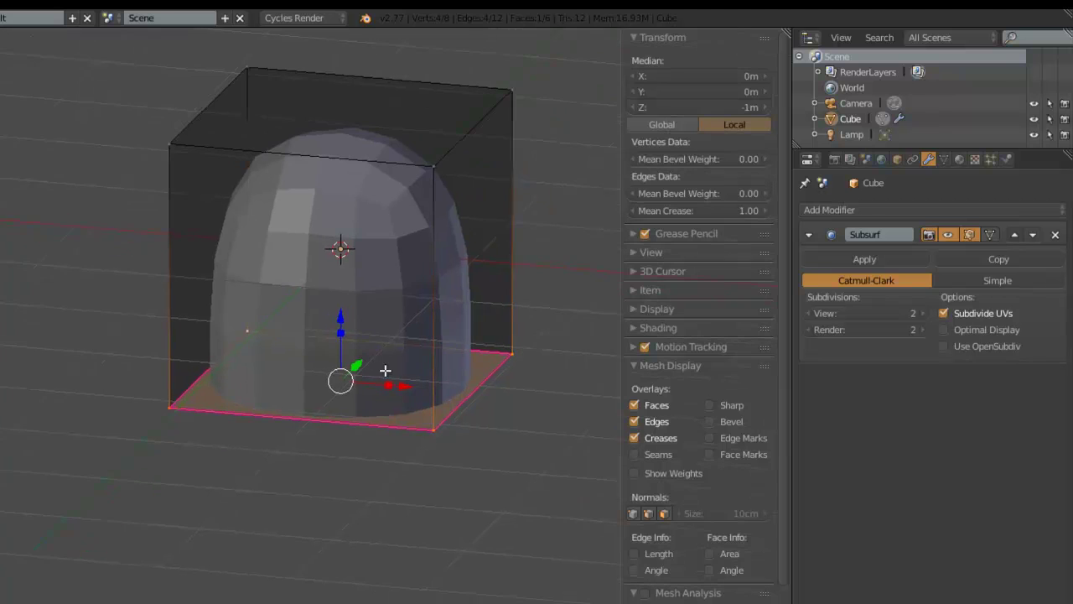
pyautogui.scroll(2, 470, 375)
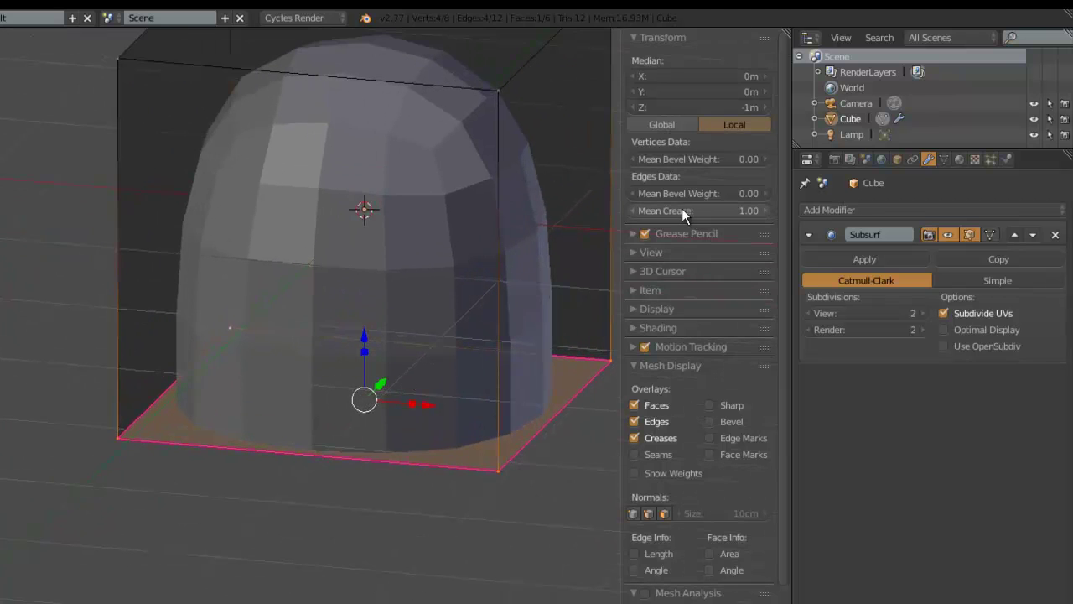
pyautogui.moveTo(421, 404); pyautogui.dragTo(280, 490, button='middle')
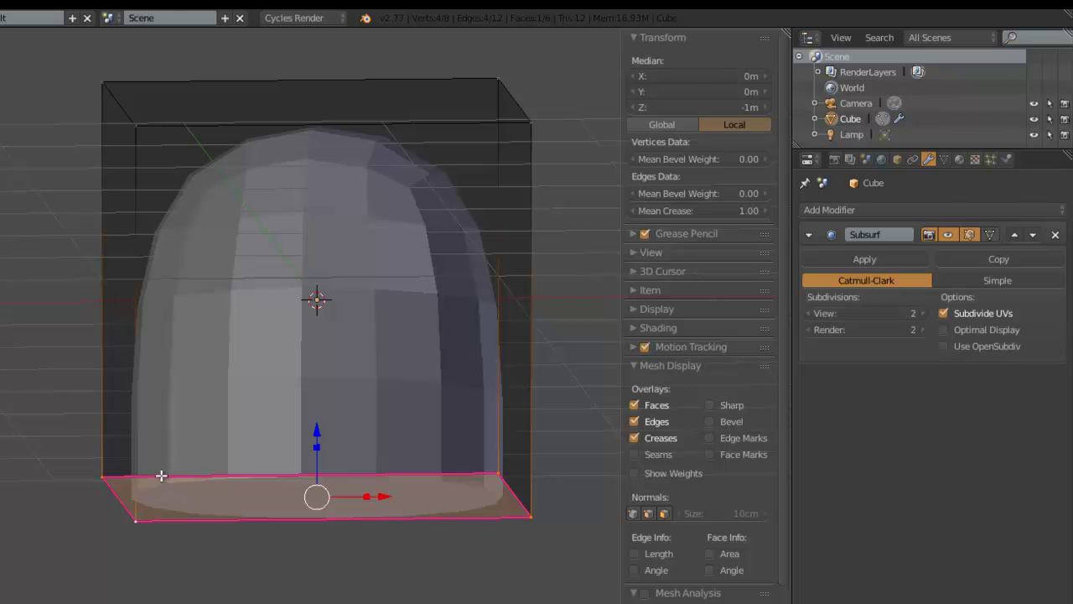
pyautogui.moveTo(168, 487); pyautogui.dragTo(212, 353, button='middle')
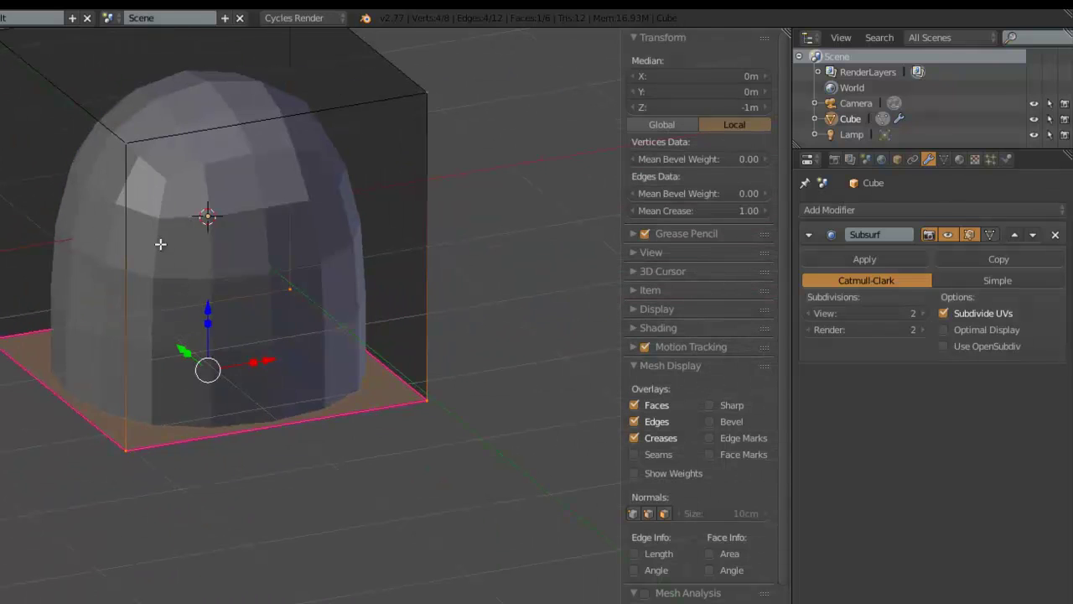
pyautogui.keyDown('shift'); pyautogui.moveTo(160, 240); pyautogui.dragTo(343, 389, button='middle'); pyautogui.keyUp('shift')
pyautogui.rightClick(280, 277)
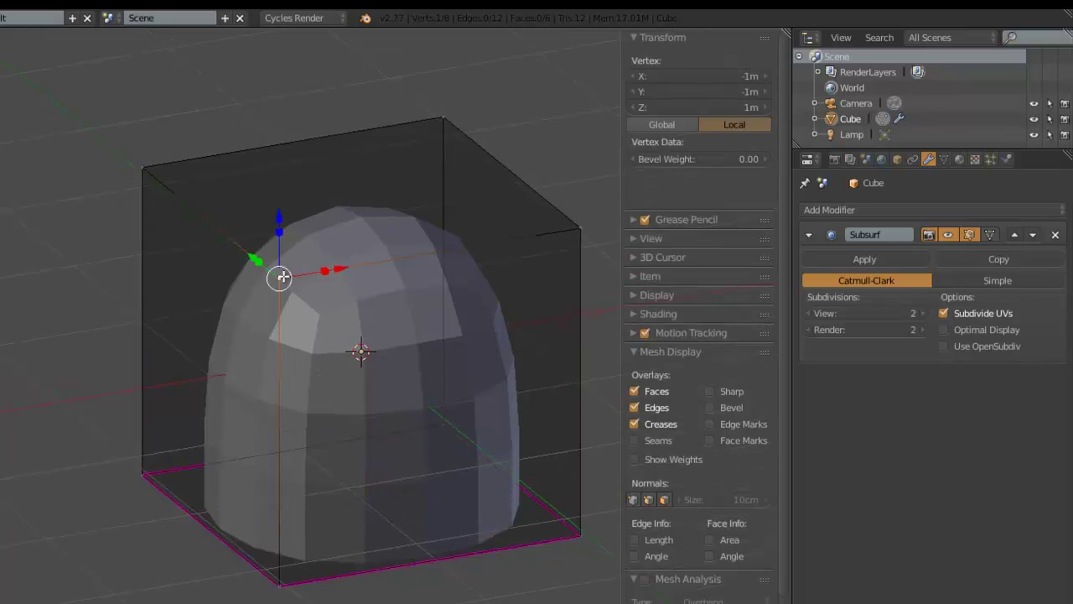
pyautogui.keyDown('shift'); pyautogui.rightClick(149, 165); pyautogui.keyUp('shift')
pyautogui.keyDown('shift'); pyautogui.rightClick(144, 475); pyautogui.keyUp('shift')
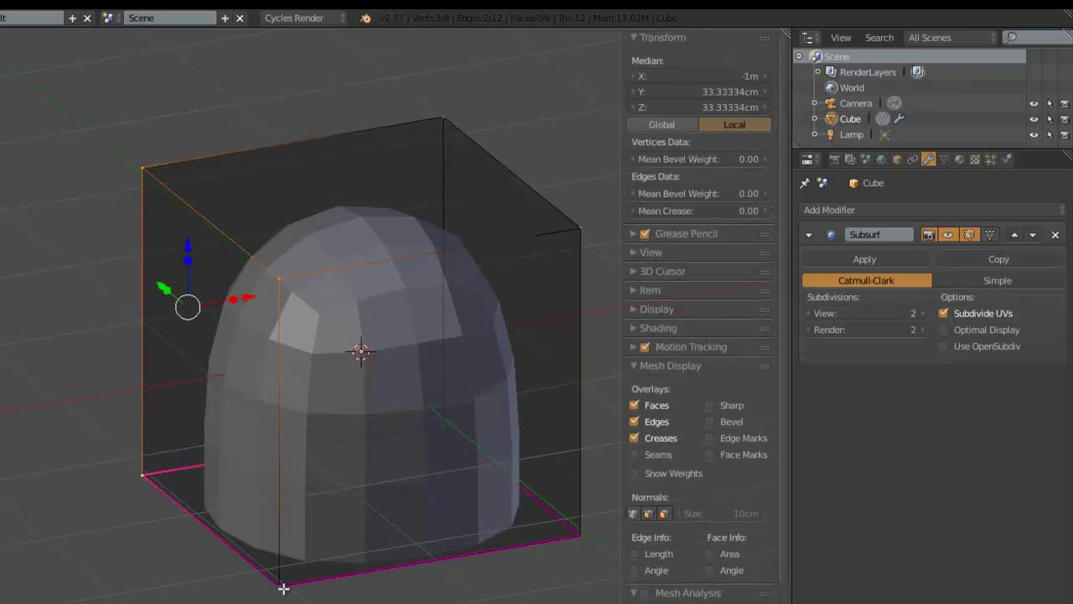
pyautogui.keyDown('shift'); pyautogui.rightClick(280, 585); pyautogui.keyUp('shift')
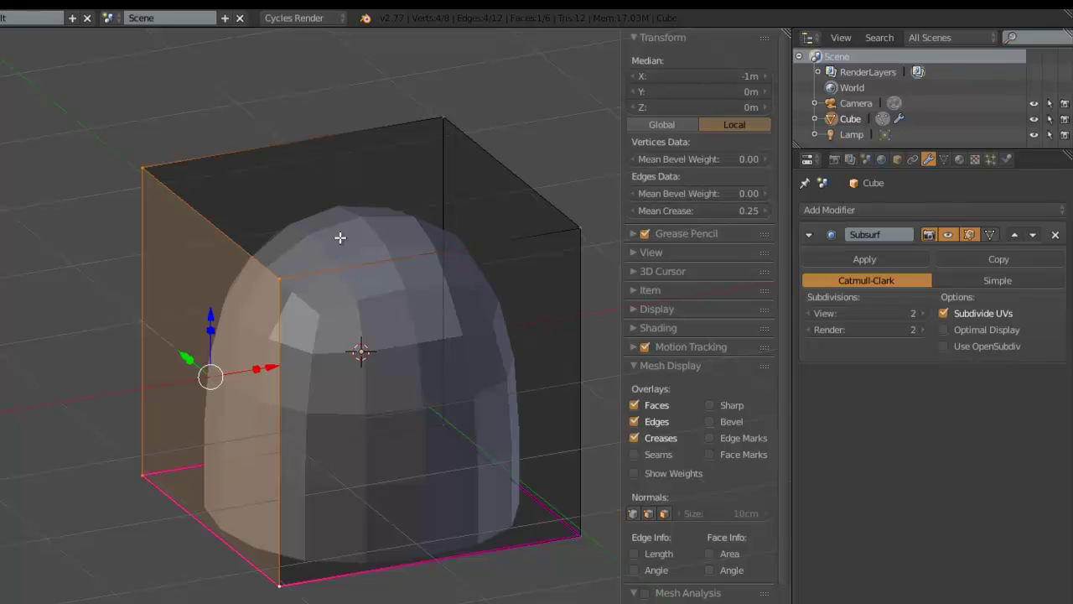
# Apply an edge crease factor of 1 to the selected side face's edges and inspect the result.
pyautogui.hotkey('shift', 'e')
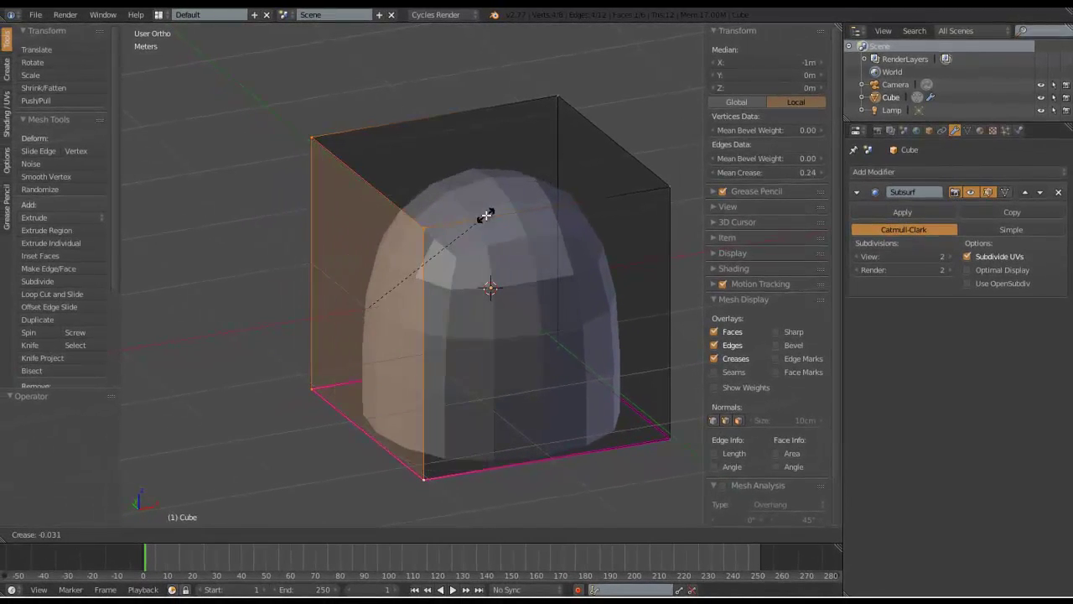
pyautogui.press('1')
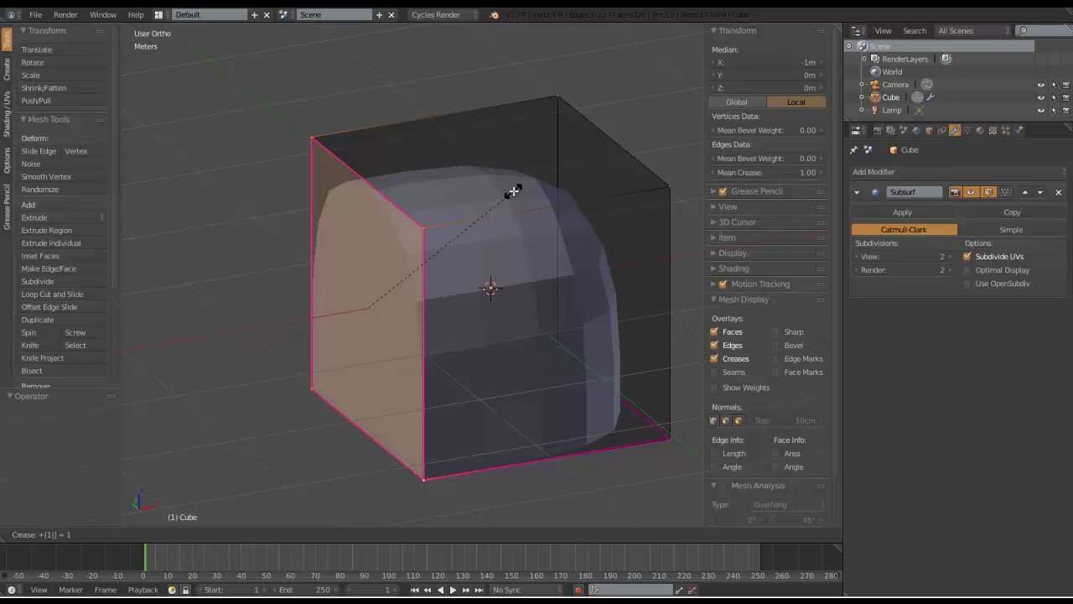
pyautogui.press('Return')
pyautogui.scroll(-3, 512, 185)
pyautogui.moveTo(503, 189); pyautogui.dragTo(488, 171, button='middle')
pyautogui.moveTo(455, 286); pyautogui.dragTo(412, 293, button='middle')
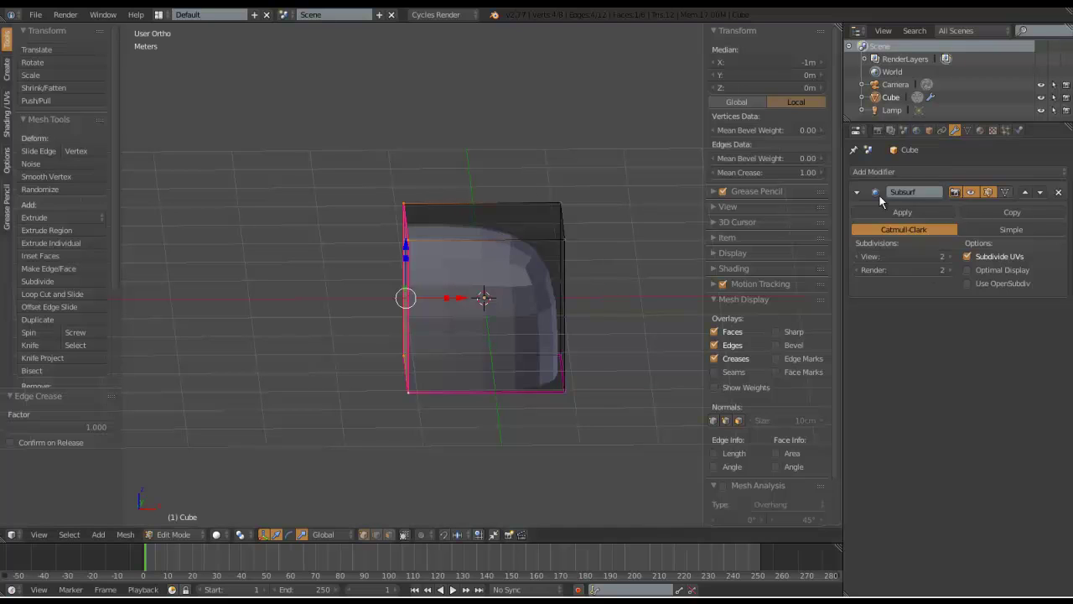
pyautogui.moveTo(471, 295); pyautogui.dragTo(486, 301, button='middle')
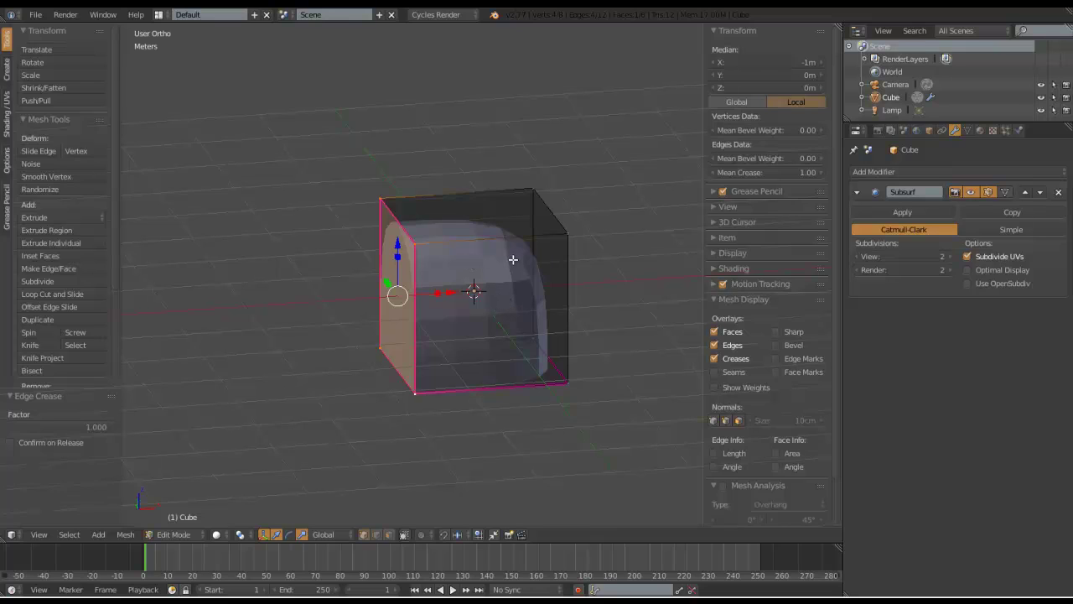
# In front view, add a vertical loop cut at about X 81 cm and a horizontal one at about Z 76 cm, ending with everything deselected.
pyautogui.press('KP_1')
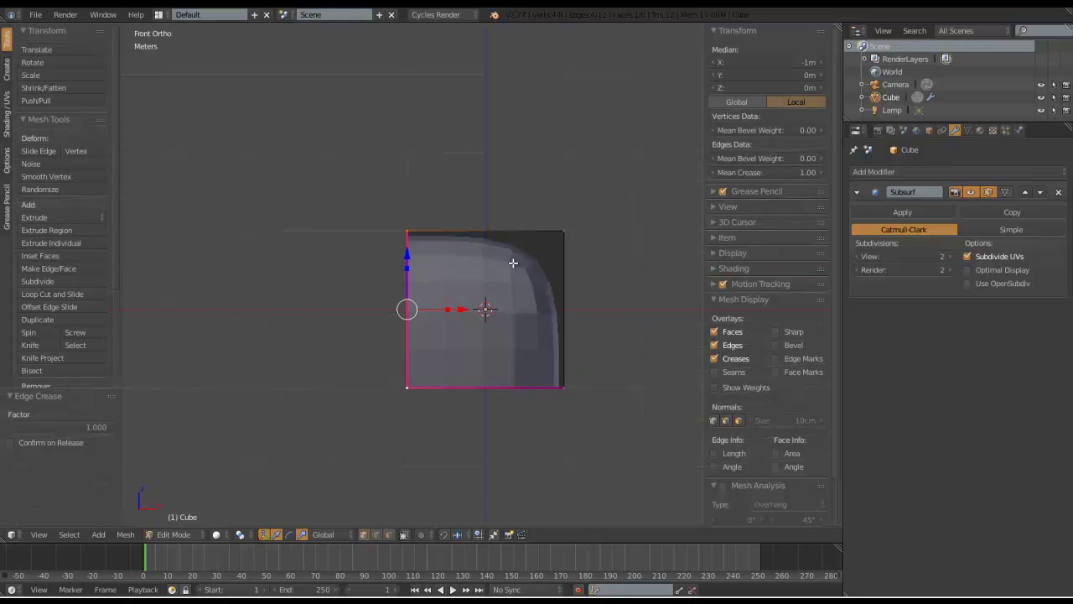
pyautogui.press('g')
pyautogui.press('g')
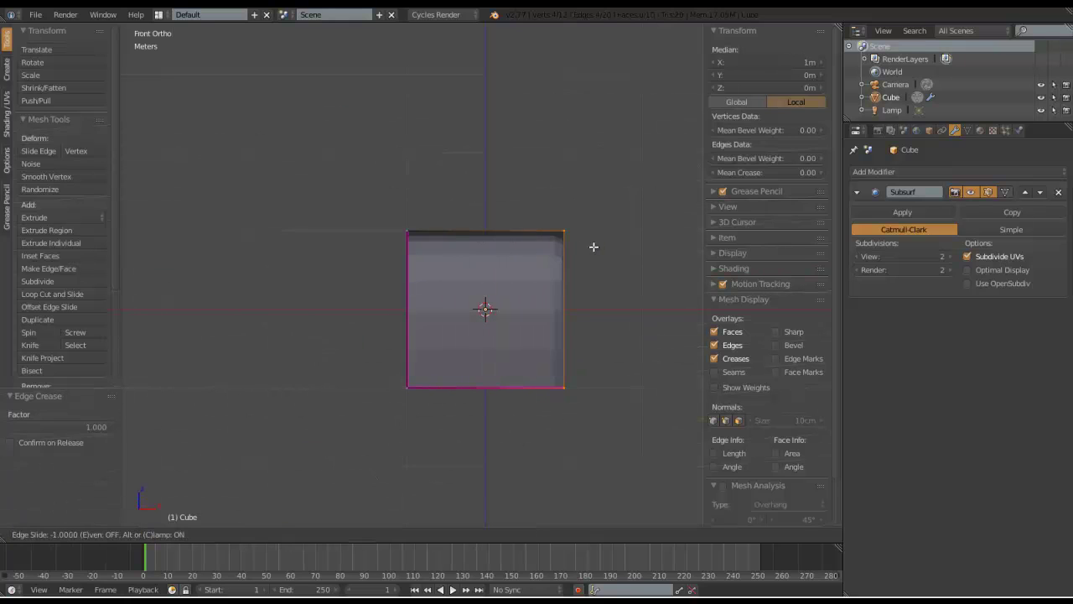
pyautogui.click(581, 248)
pyautogui.hotkey('ctrl', 'r')
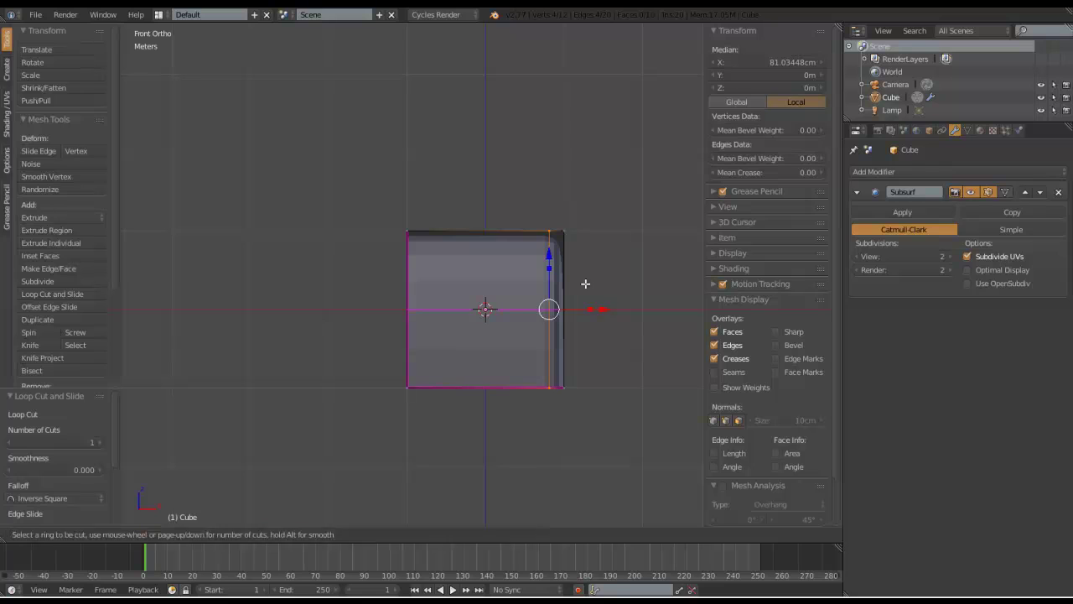
pyautogui.click(589, 284)
pyautogui.click(591, 226)
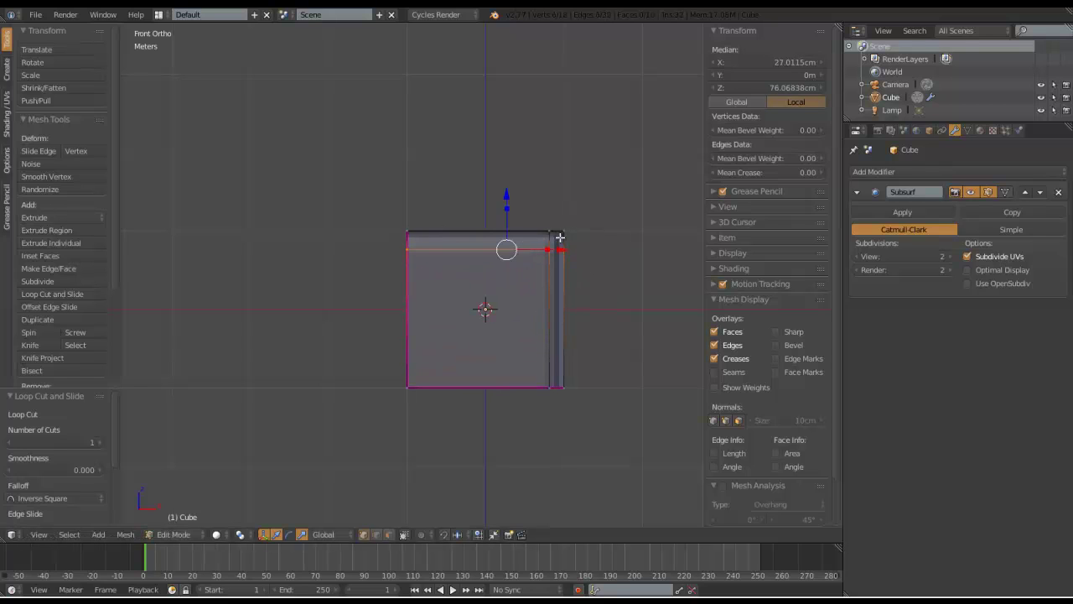
pyautogui.press('a')
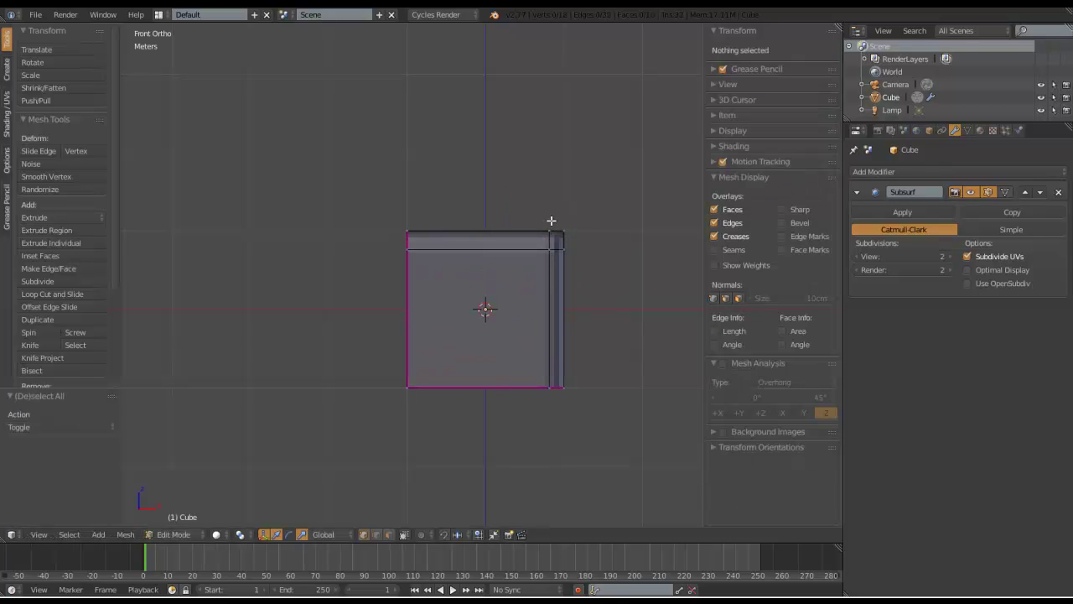
# Trace the crossing of the two loop cuts with two grease pencil strokes, then erase both strokes.
pyautogui.moveTo(545, 201); pyautogui.dragTo(552, 293)
pyautogui.moveTo(495, 249); pyautogui.dragTo(637, 250)
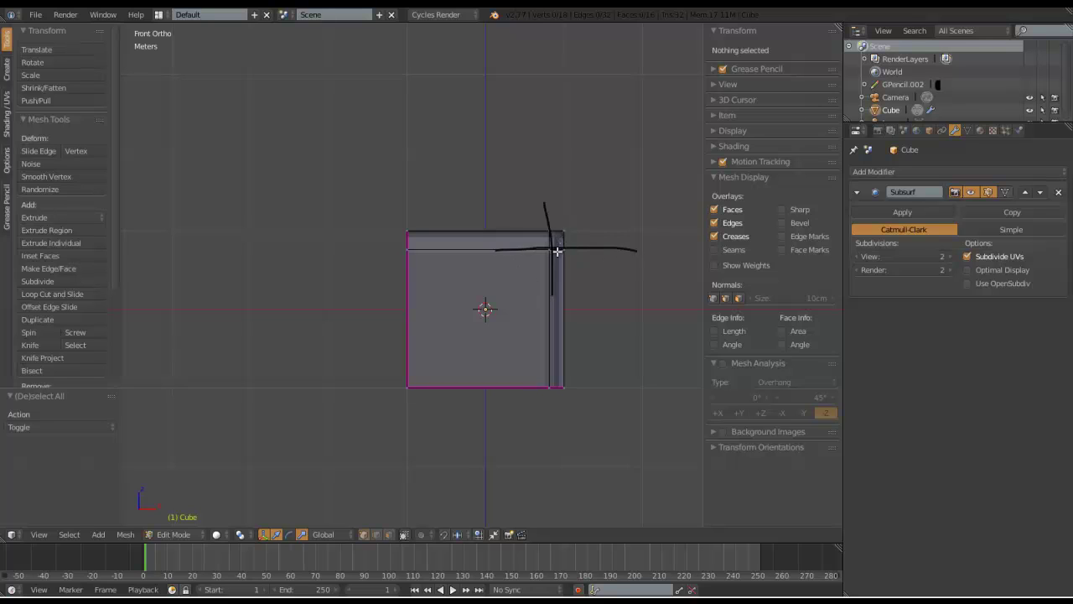
pyautogui.moveTo(553, 233); pyautogui.dragTo(512, 238, button='middle')
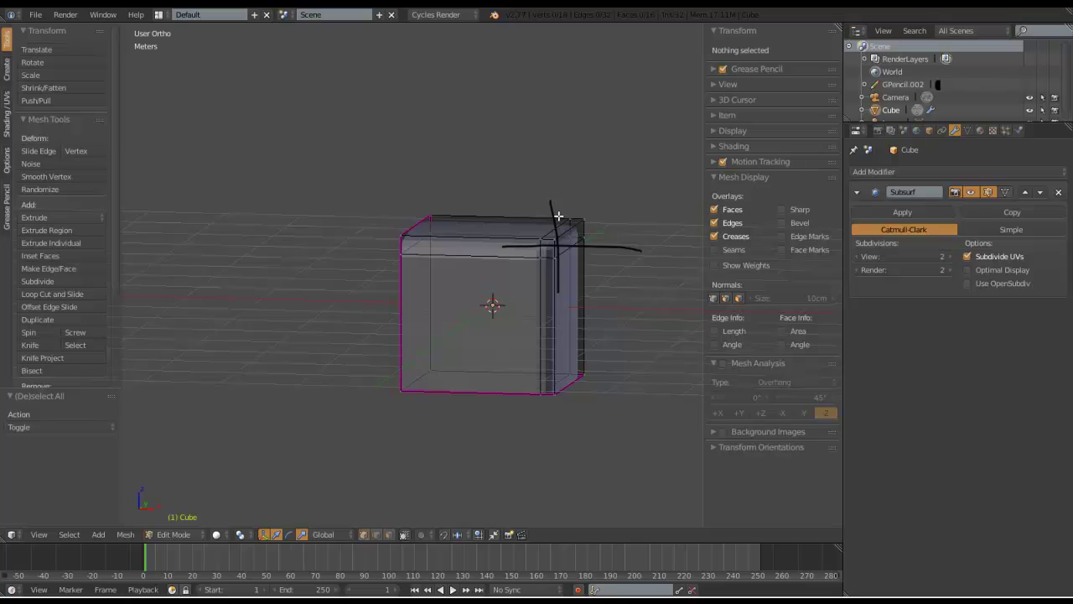
pyautogui.moveTo(551, 198)
pyautogui.mouseDown(button='right')
pyautogui.moveTo(560, 283)
pyautogui.moveTo(492, 247)
pyautogui.moveTo(652, 244)
pyautogui.moveTo(596, 242)
pyautogui.mouseUp(button='right')
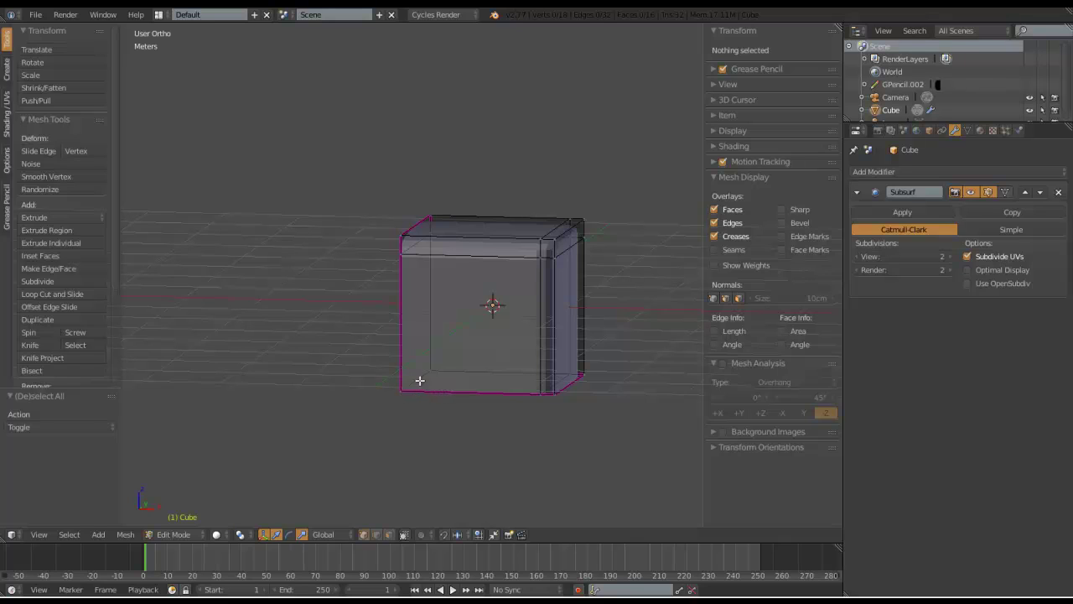
# Draw an L-shaped grease pencil stroke along the creased lower corner of the cube, inspect it, and erase it.
pyautogui.moveTo(420, 382); pyautogui.dragTo(402, 395, button='middle')
pyautogui.scroll(2, 413, 323)
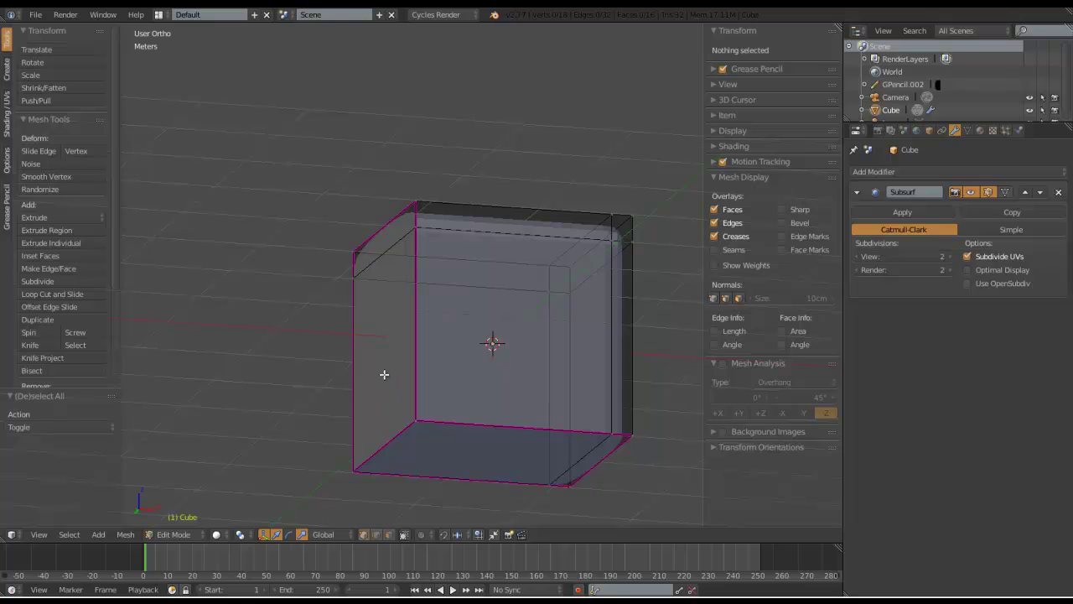
pyautogui.moveTo(385, 374)
pyautogui.mouseDown()
pyautogui.moveTo(387, 445)
pyautogui.moveTo(485, 458)
pyautogui.mouseUp()
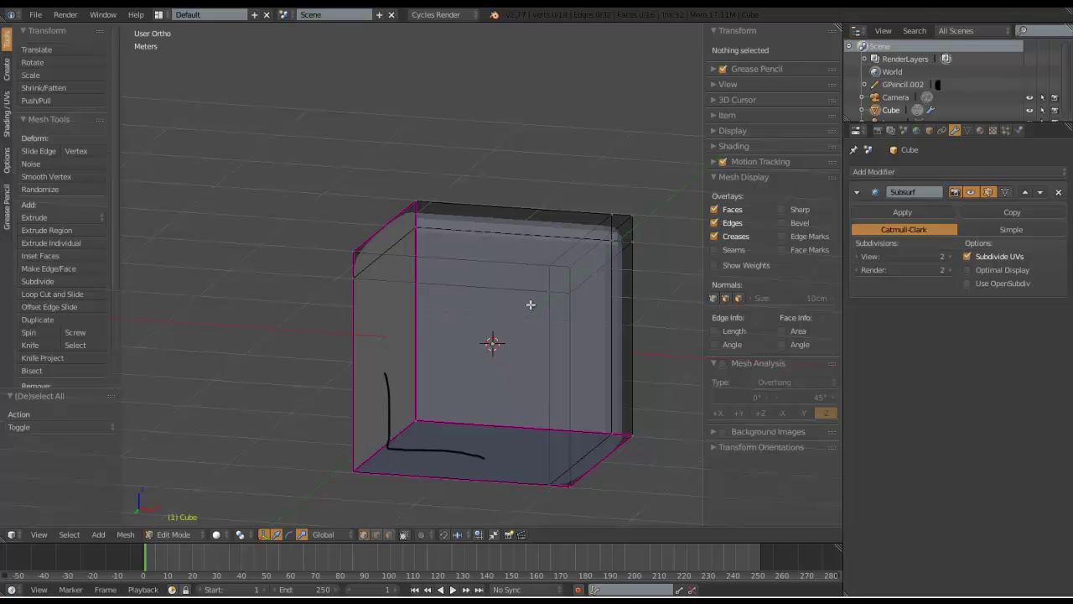
pyautogui.moveTo(554, 288)
pyautogui.mouseDown(button='middle')
pyautogui.moveTo(514, 315)
pyautogui.moveTo(502, 368)
pyautogui.mouseUp(button='middle')
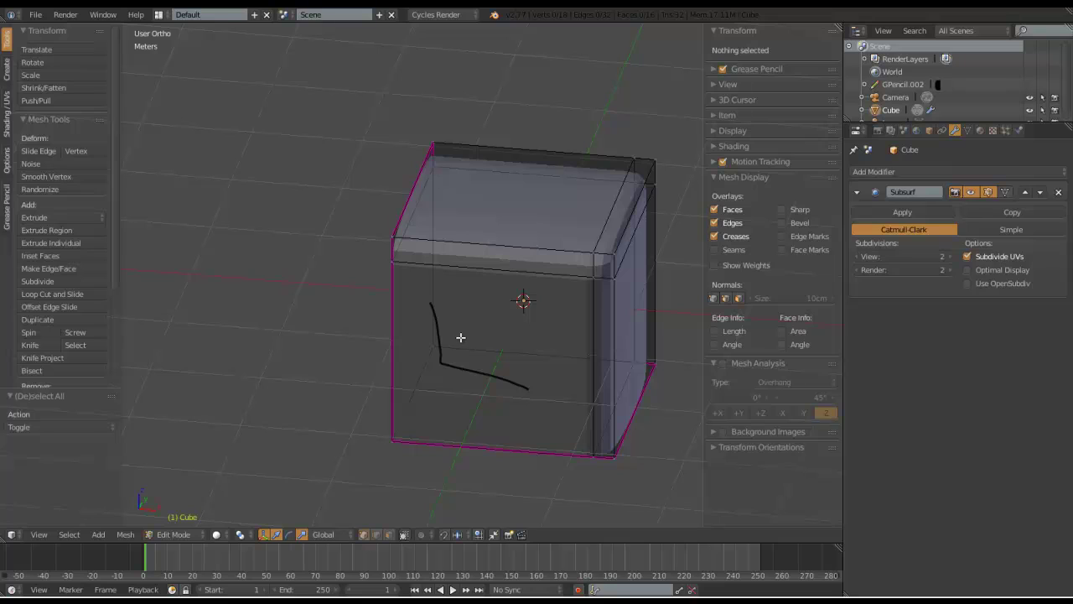
pyautogui.moveTo(419, 294)
pyautogui.mouseDown(button='right')
pyautogui.moveTo(433, 298)
pyautogui.moveTo(430, 281)
pyautogui.moveTo(443, 354)
pyautogui.moveTo(530, 395)
pyautogui.moveTo(501, 363)
pyautogui.mouseUp(button='right')
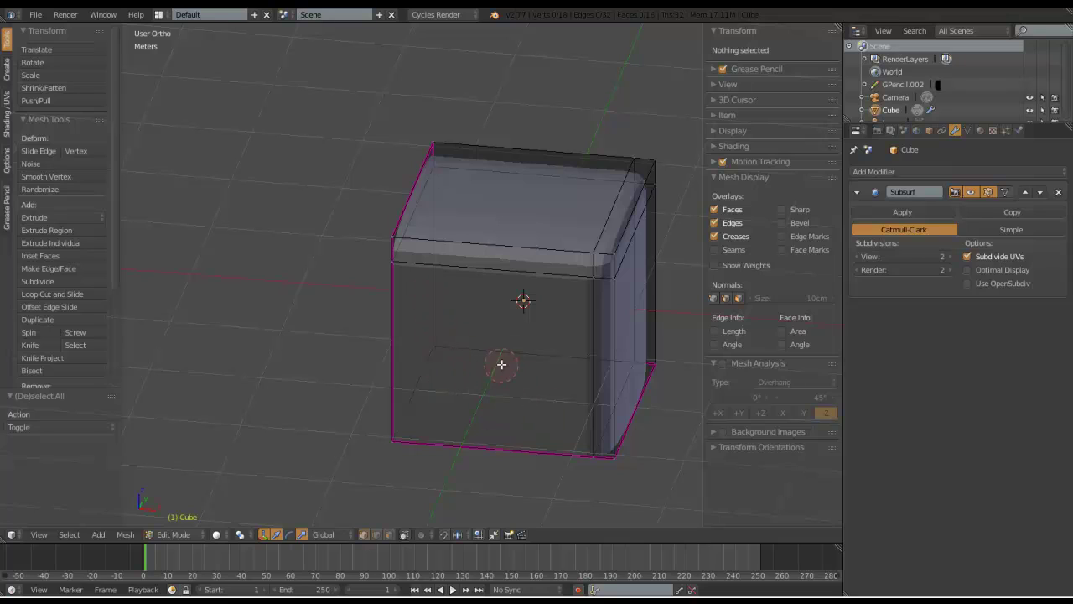